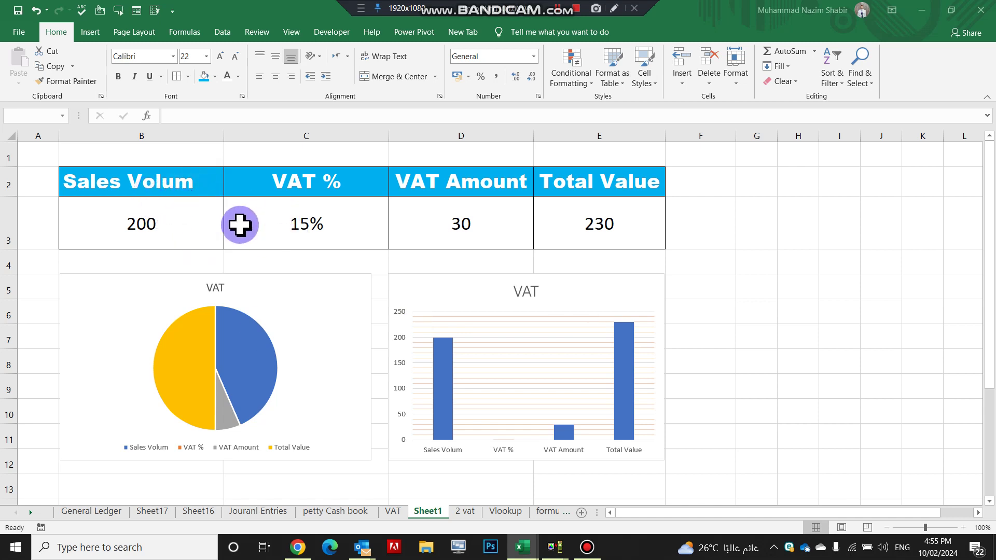
On Sheet1, enter a sales volume of 100 and a 20% VAT rate, then check the formula and both charts
click(167, 224)
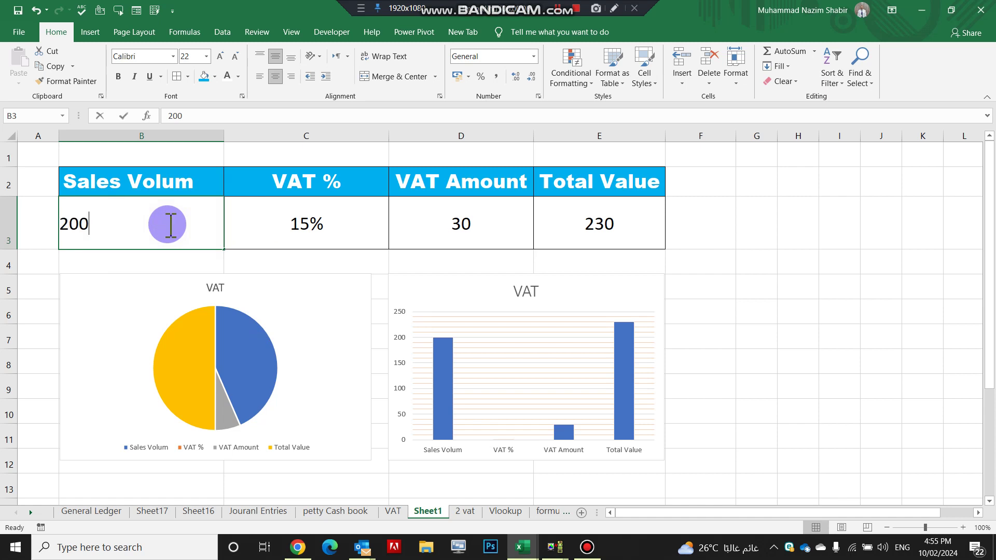
text(100)
key(Tab)
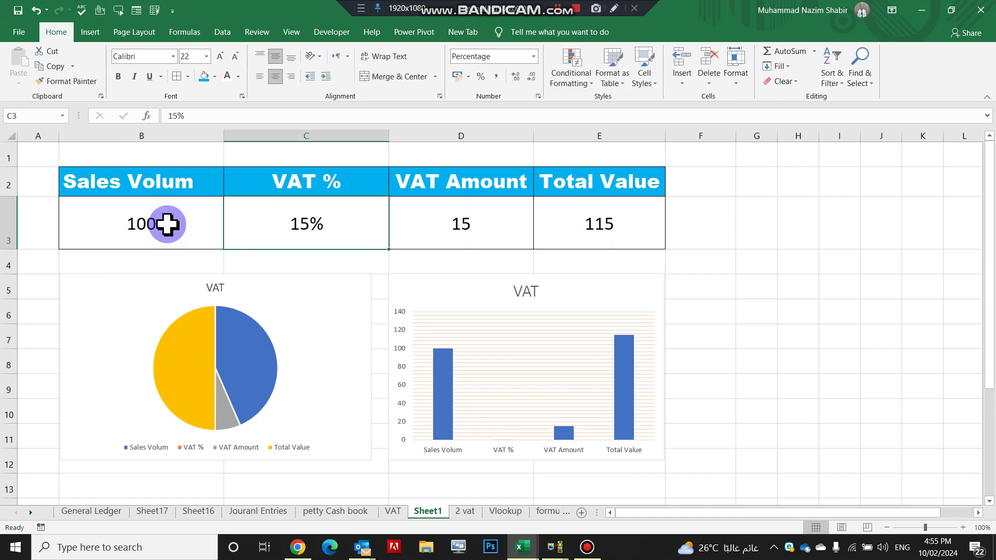
click(486, 229)
click(337, 223)
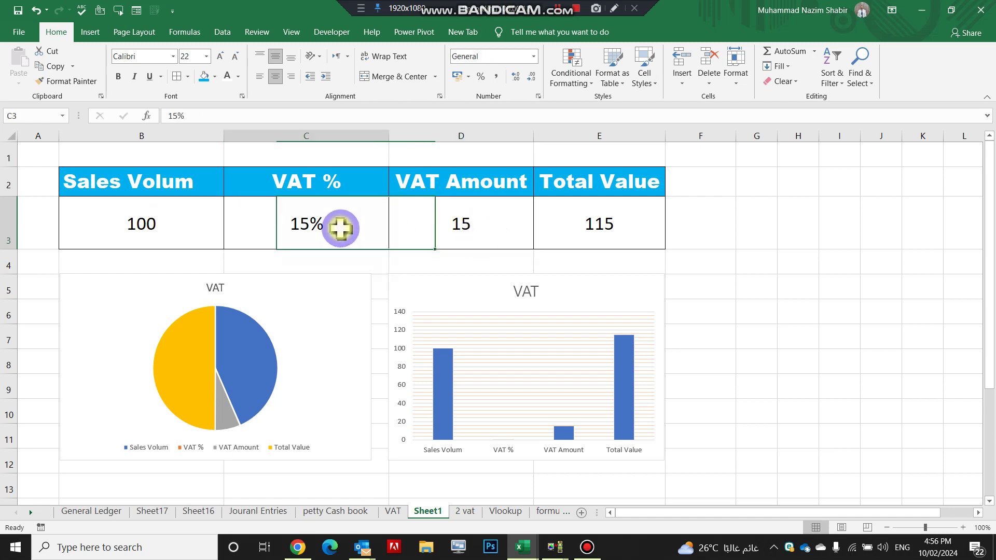
text(20)
key(Tab)
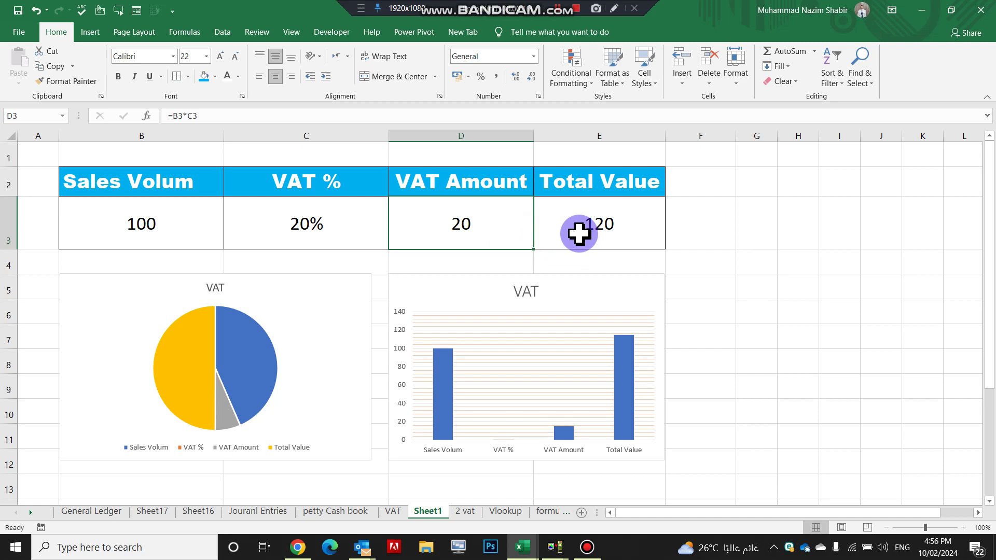
click(298, 358)
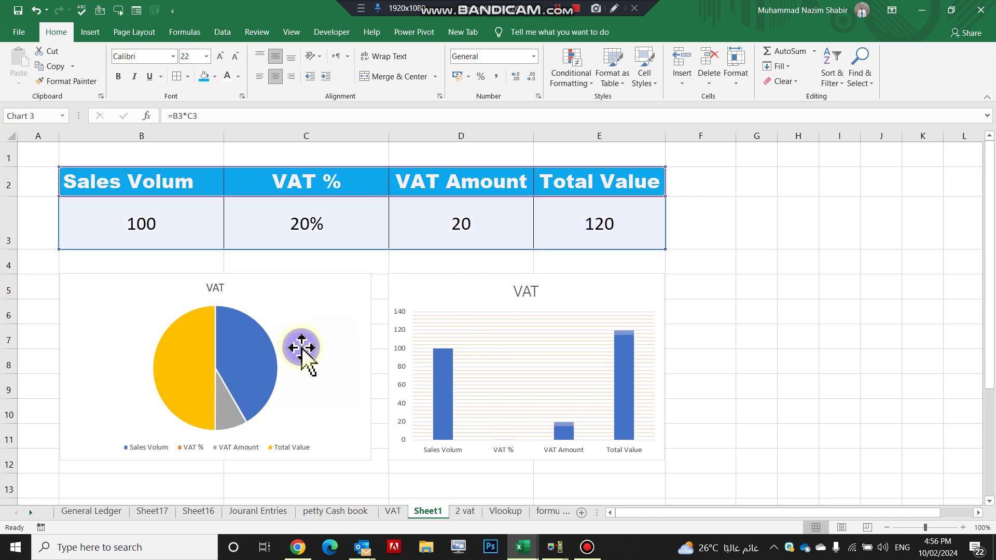
click(526, 349)
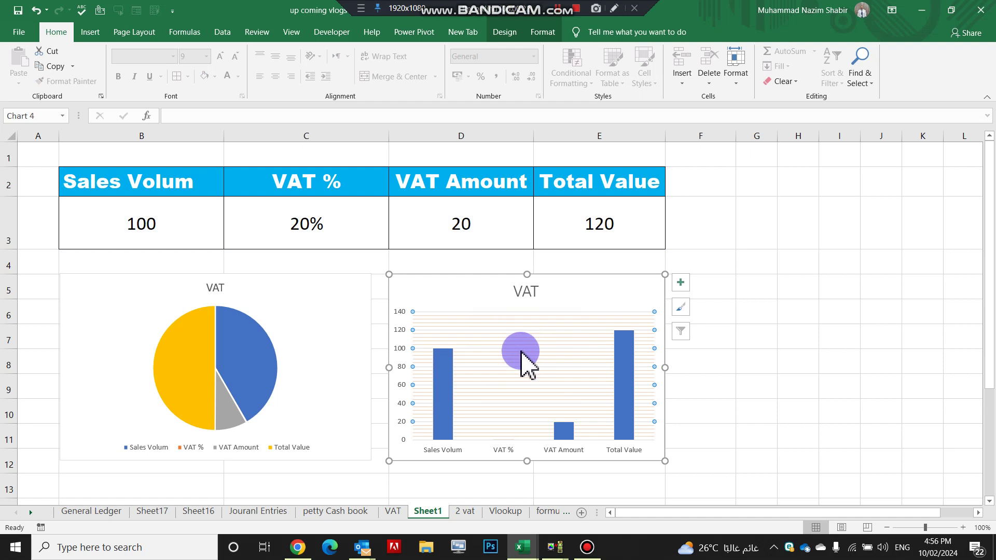
Change the sales volume to 80 and the VAT rate to 15%
click(174, 223)
text(8)
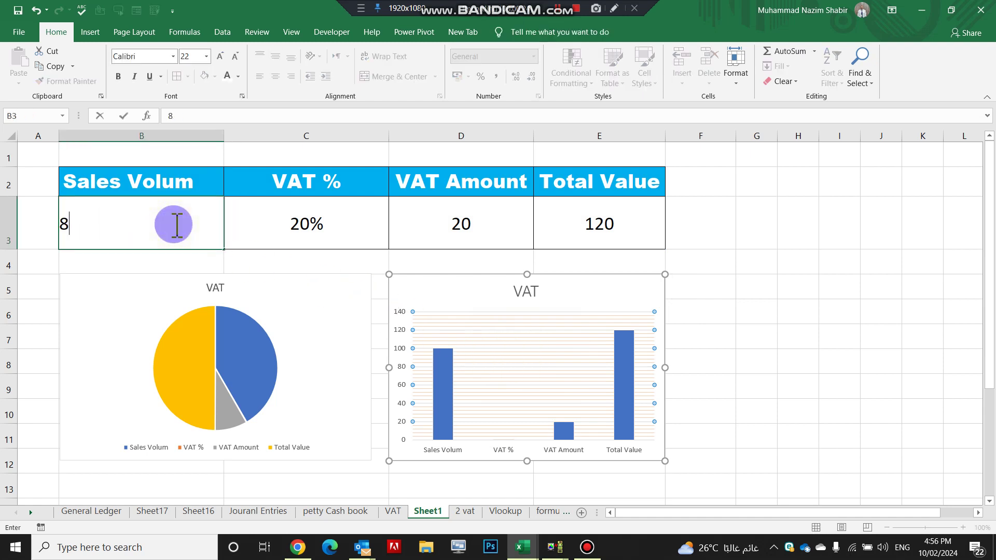
text(0)
key(Tab)
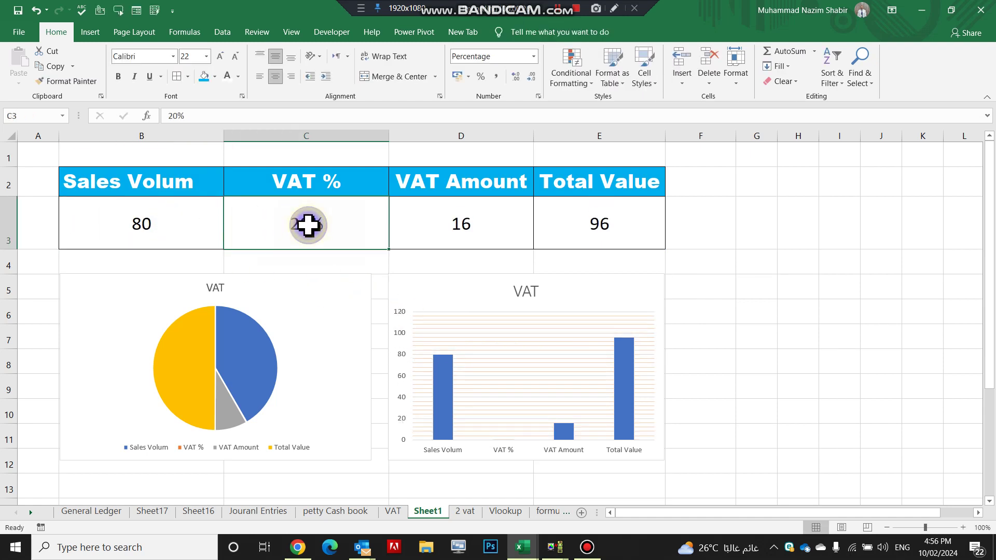
text(15)
key(Tab)
key(Tab)
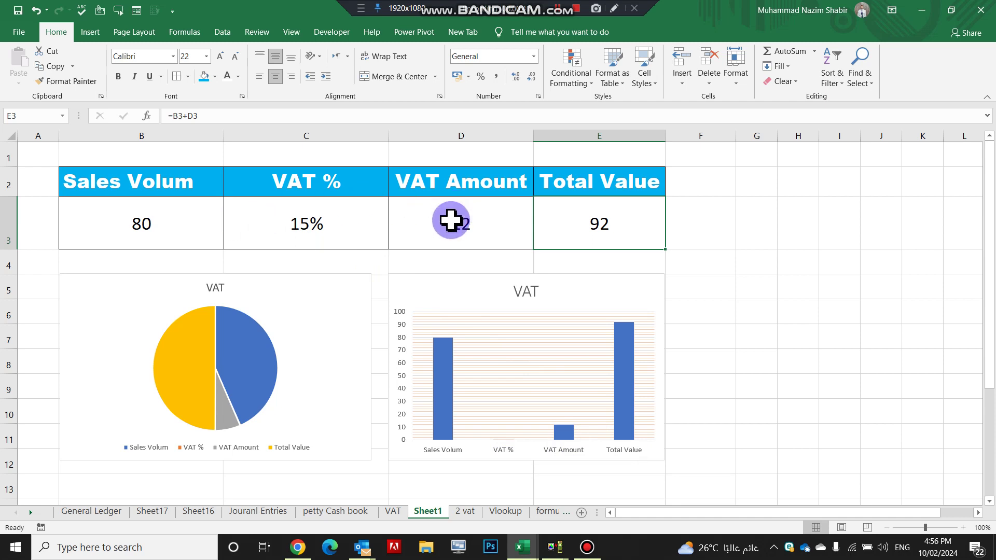
Select the VAT table's header row and move to the blank '2 vat' sheet
drag(125, 187, 592, 196)
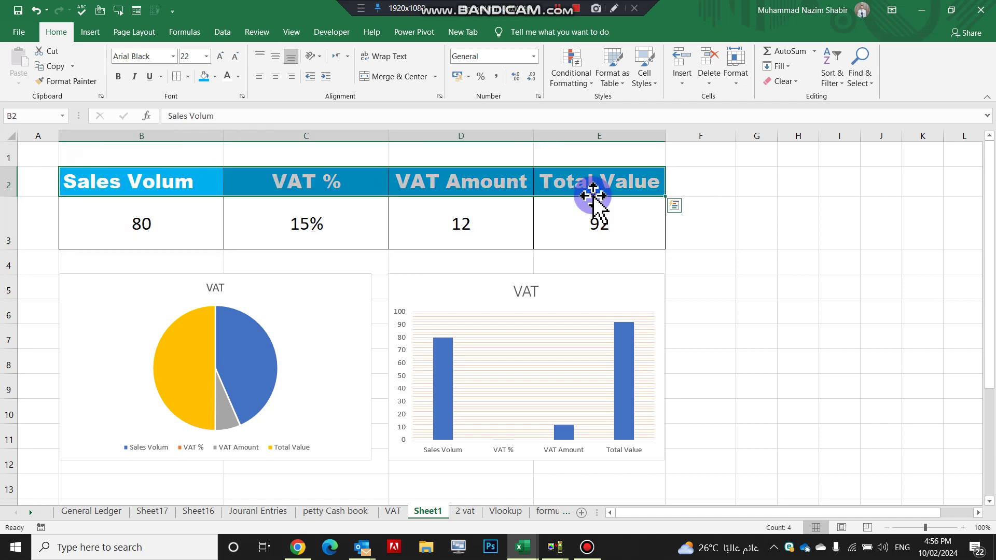
text(c)
key(Escape)
text(c)
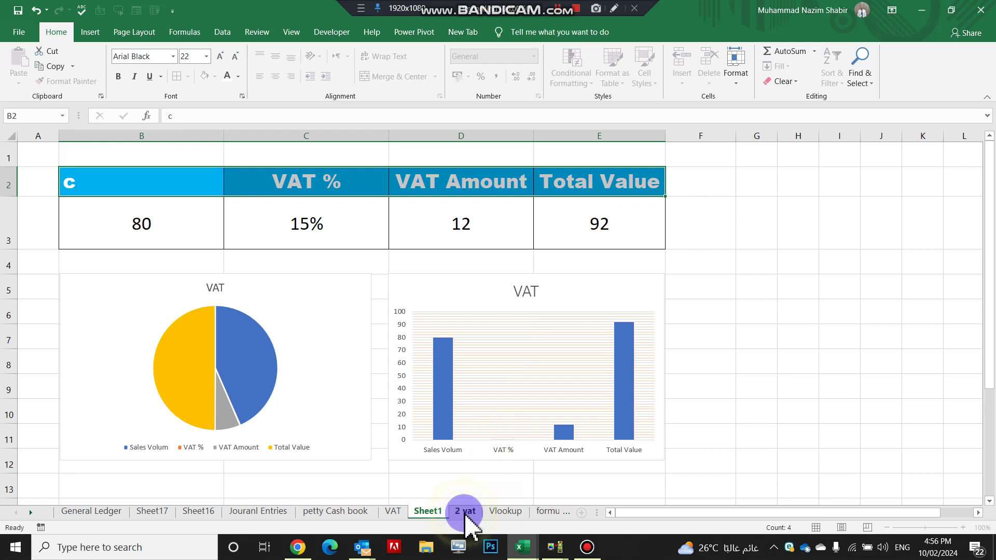
click(465, 512)
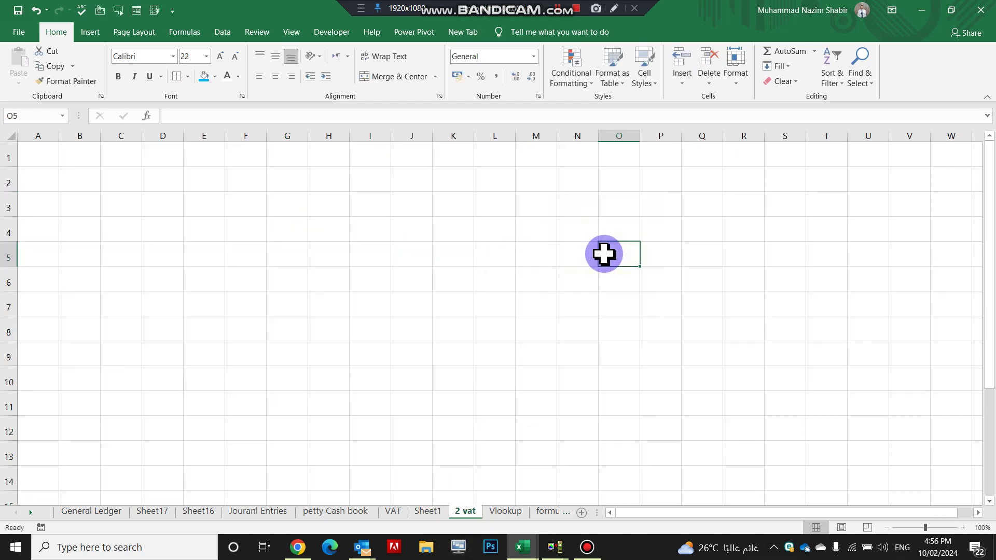
Copy Sheet1's header row B2:E2 and paste it into B2 on the '2 vat' sheet
click(428, 512)
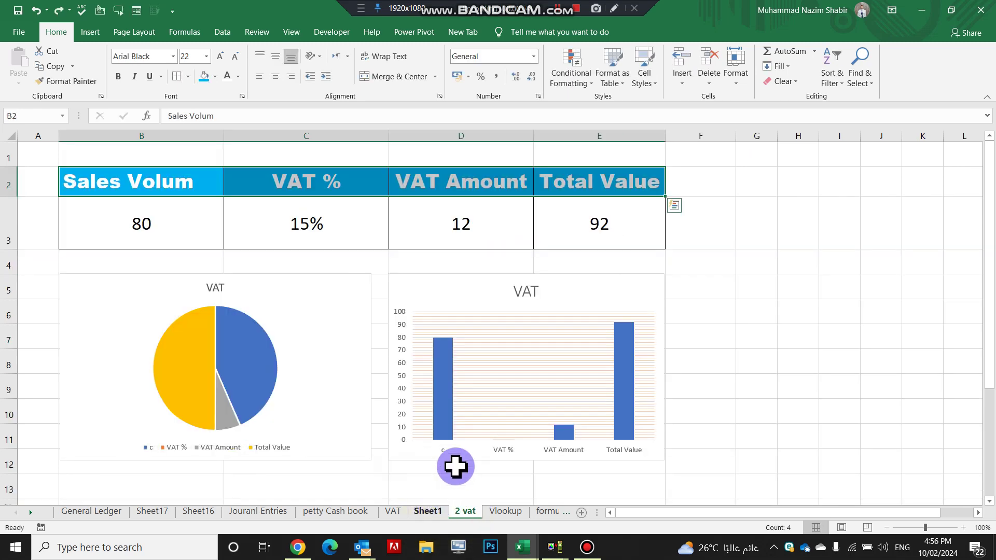
key(ctrl+c)
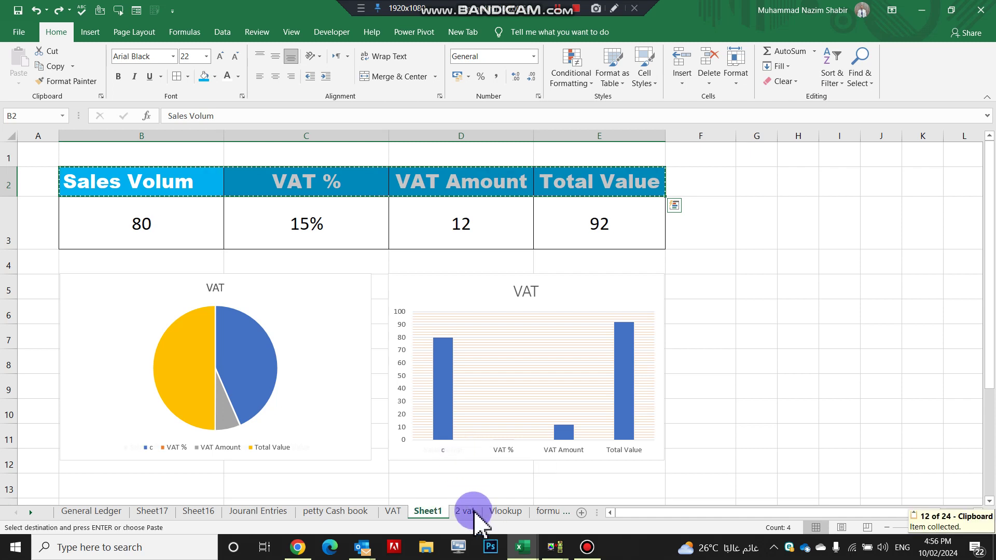
click(466, 512)
right_click(82, 177)
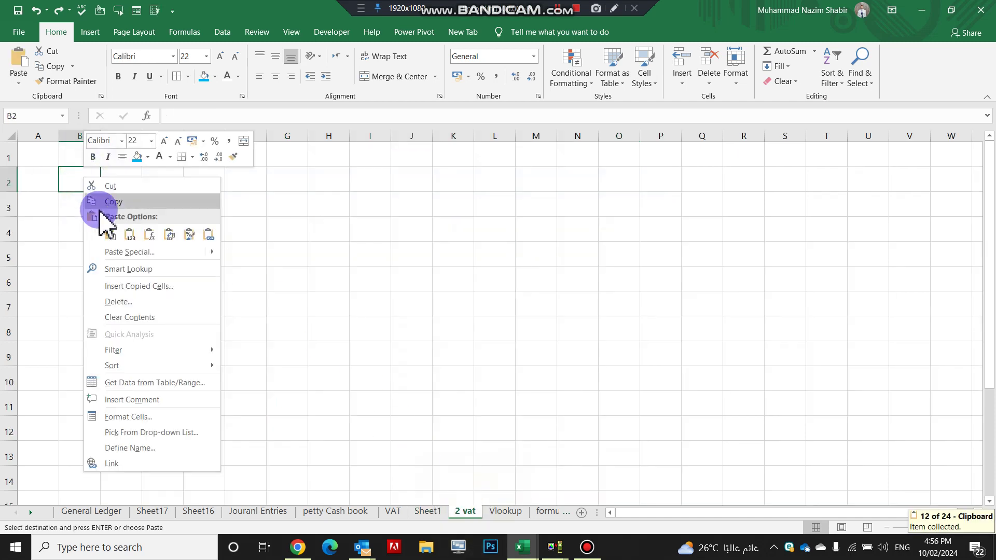
click(109, 235)
Widen columns B through E so the headers fit
click(79, 133)
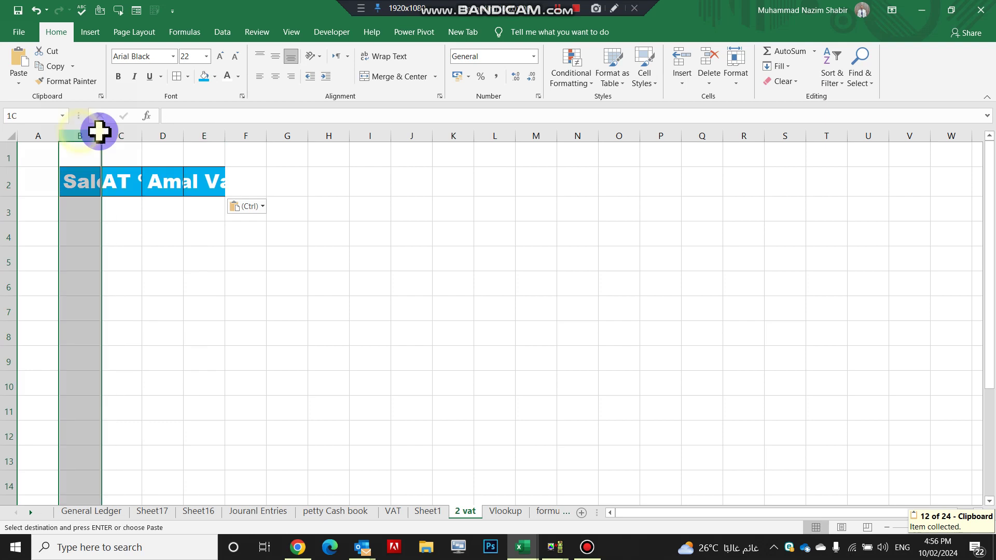
drag(79, 131, 246, 136)
drag(184, 136, 306, 151)
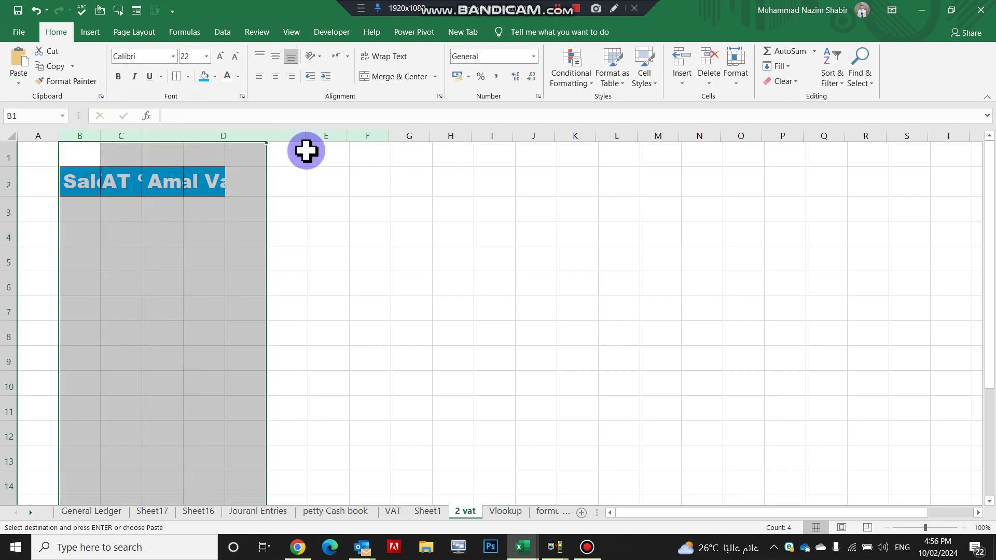
click(401, 232)
click(327, 231)
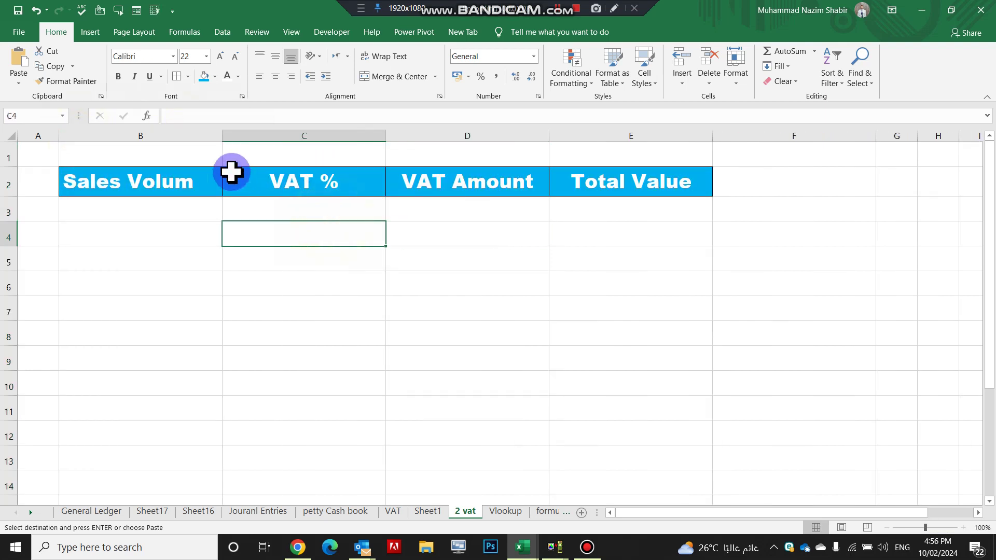
Give B3:E3 all borders, make row 3 taller, and centre its contents
mouse_move(106, 211)
mouse_down()
mouse_move(469, 195)
mouse_move(632, 213)
mouse_up()
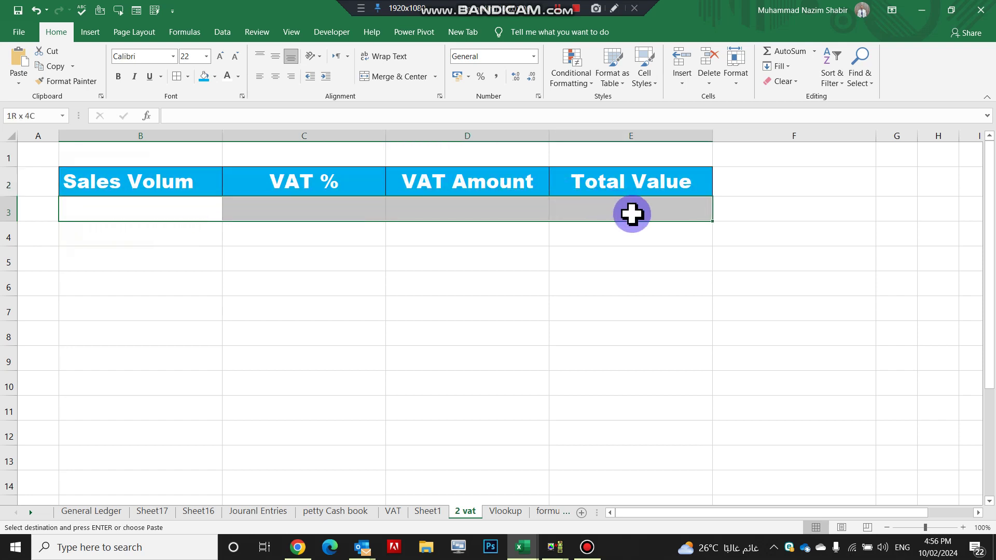
click(177, 78)
click(4, 213)
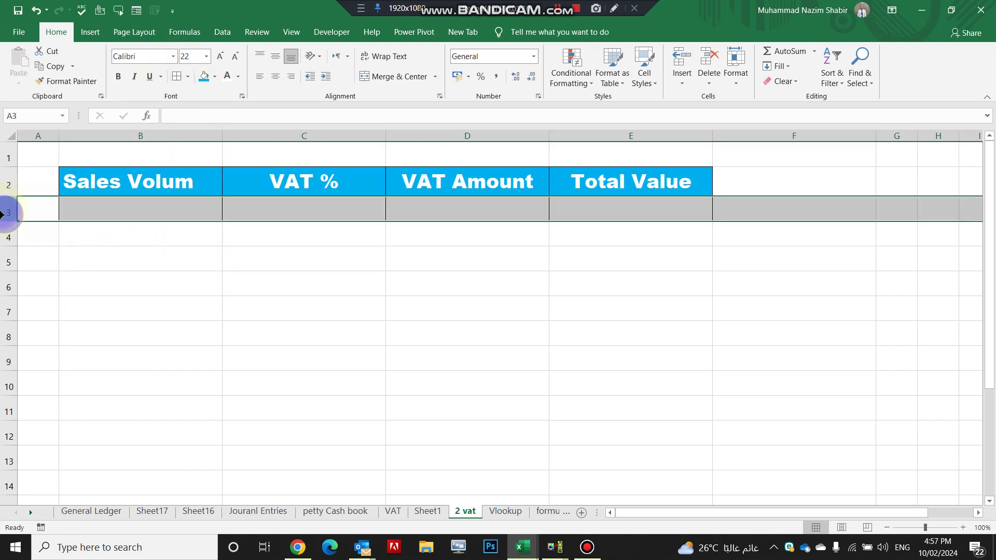
drag(11, 221, 12, 244)
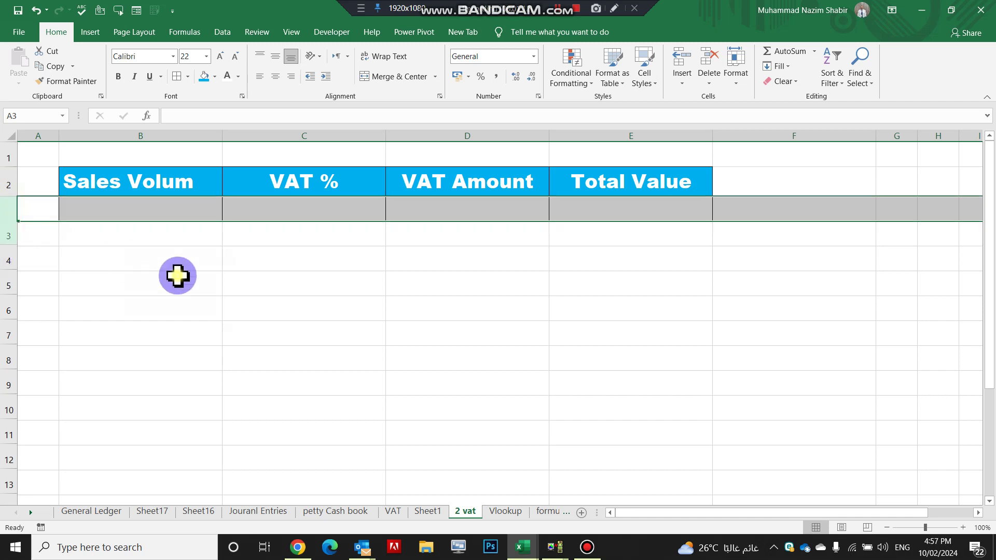
click(176, 275)
drag(138, 214, 597, 203)
click(275, 76)
click(156, 216)
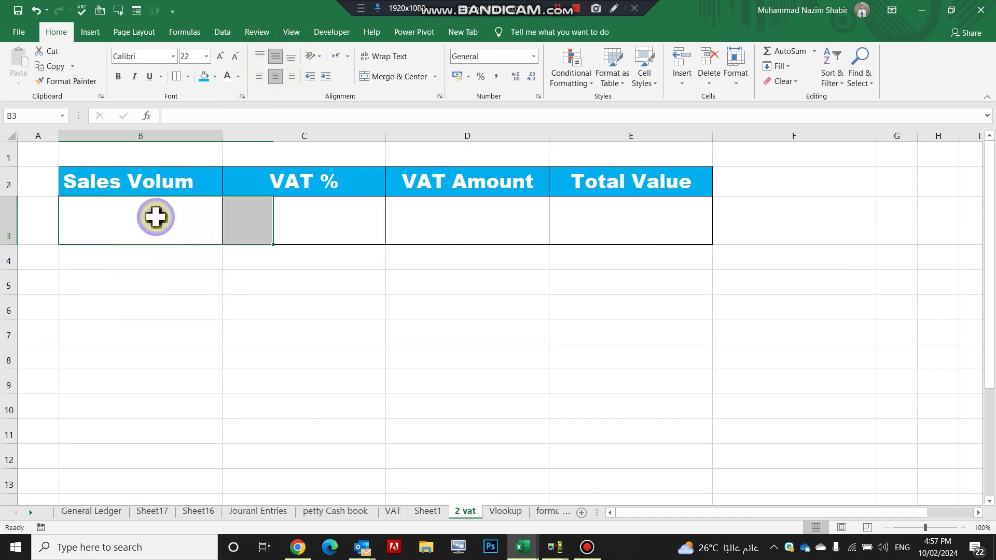
Enter 100 in B3 and 15 in C3, formatting C3 in Percent Style so it shows 15%
text(100)
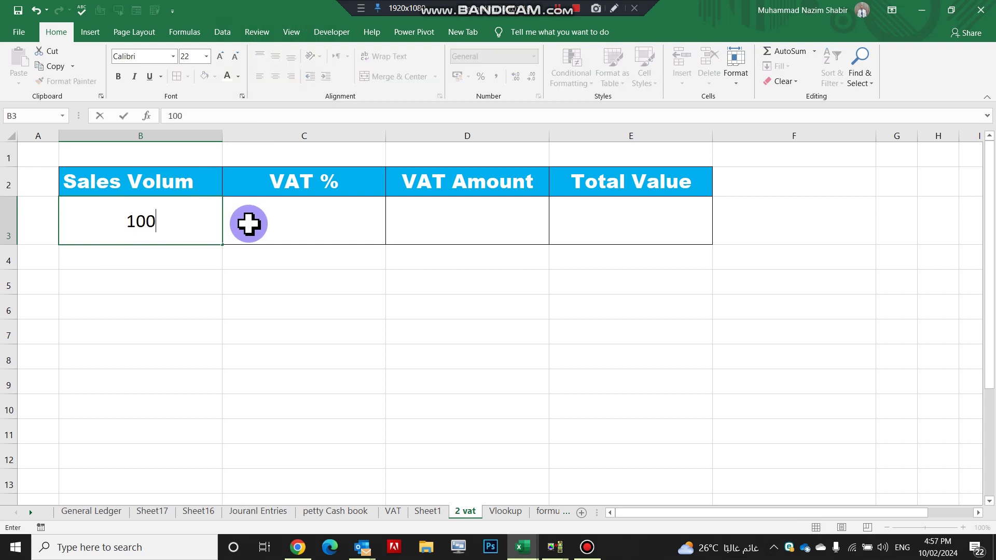
click(248, 223)
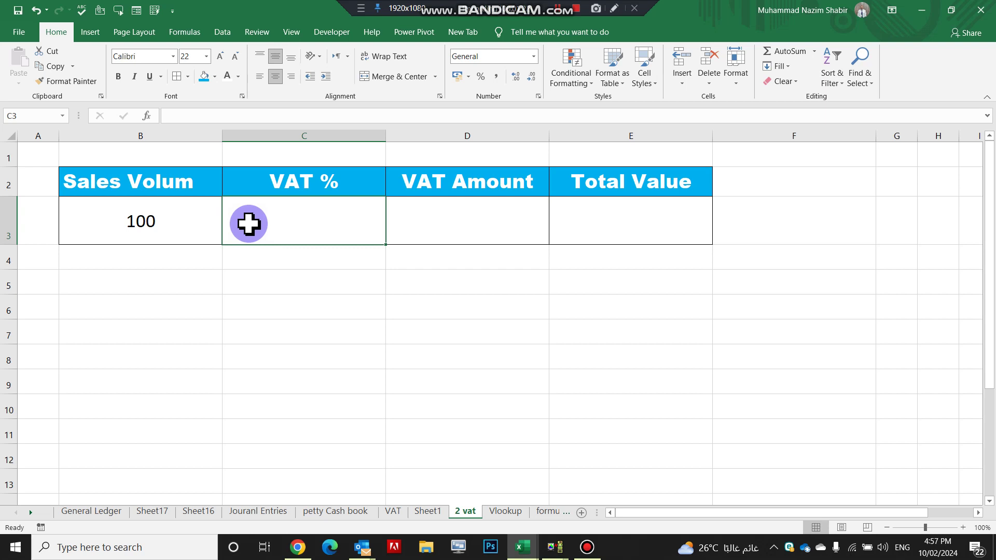
text(15)
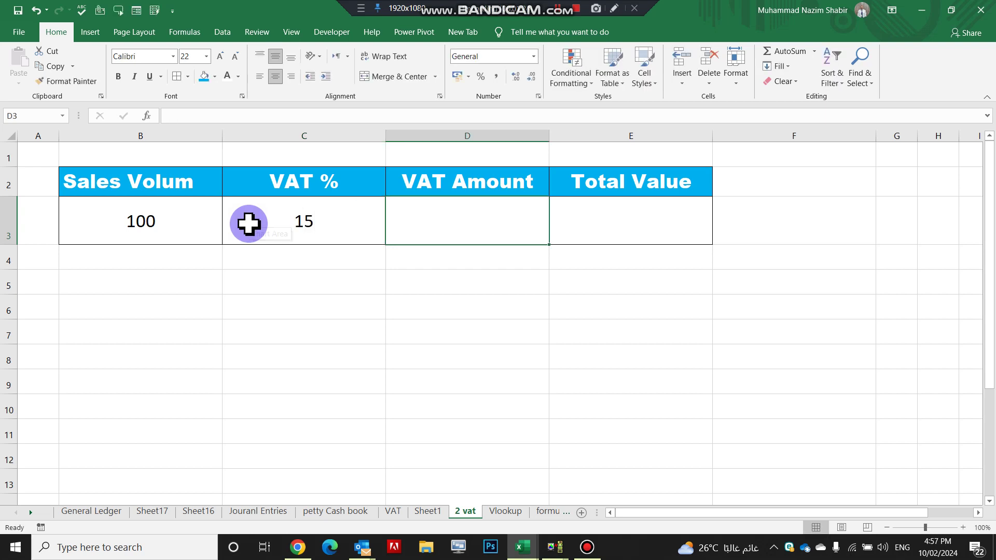
click(309, 223)
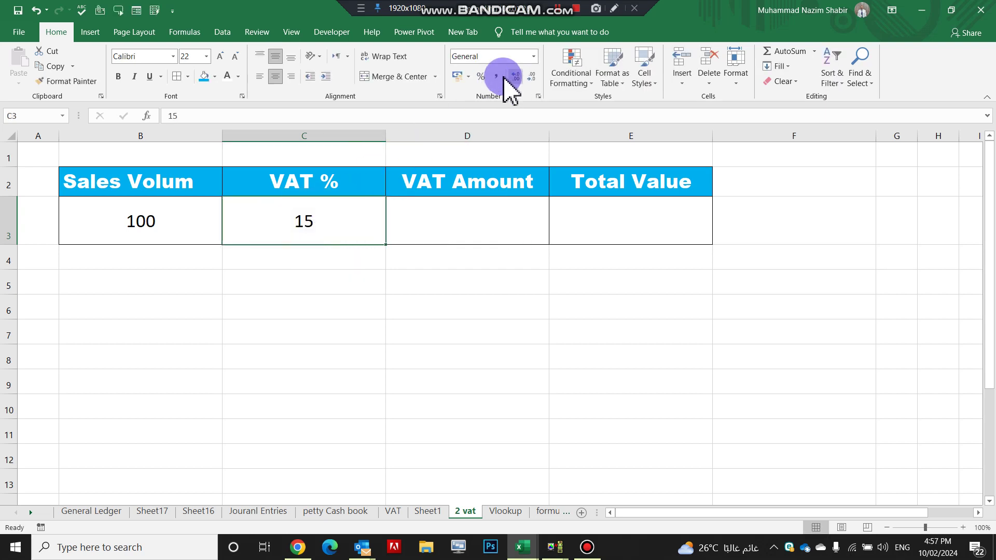
click(481, 77)
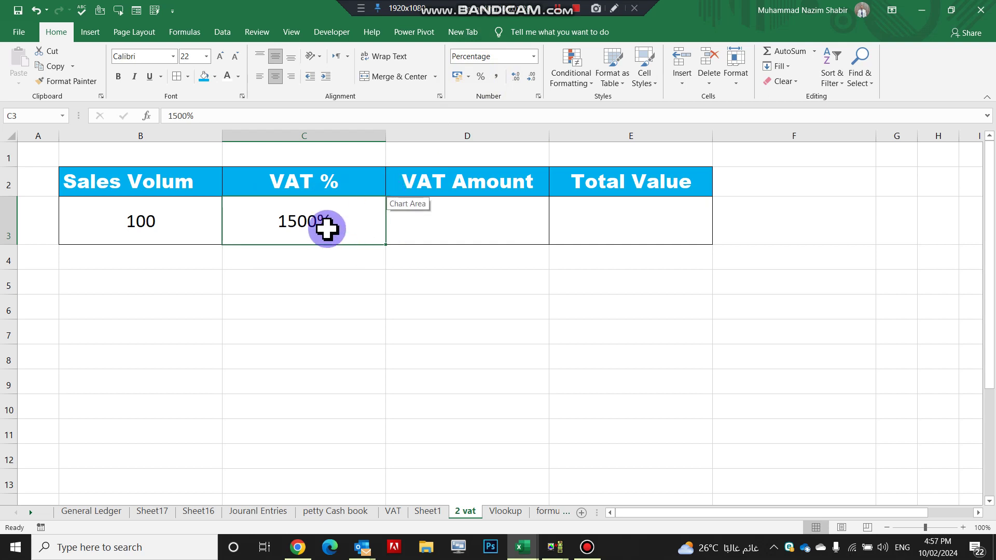
text(15)
key(Tab)
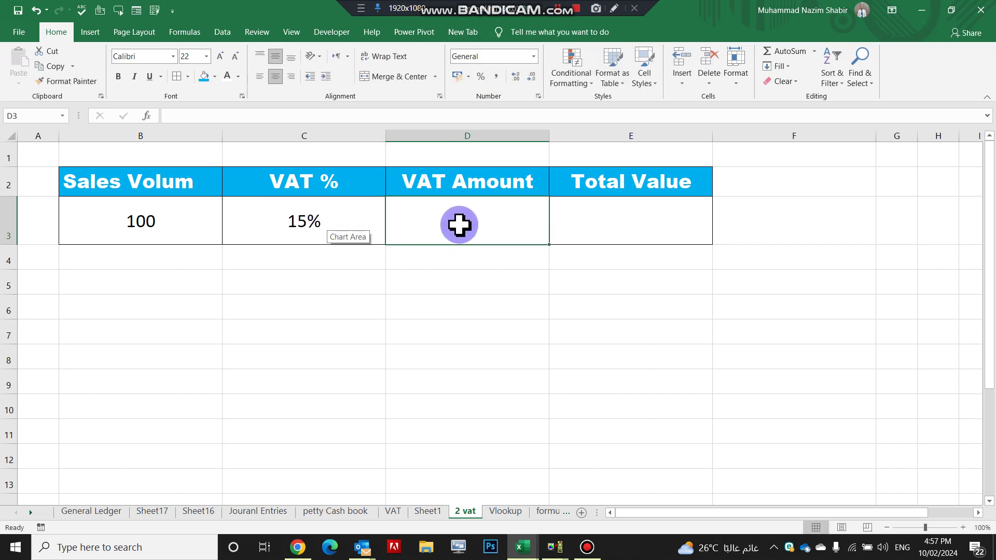
click(614, 216)
click(524, 222)
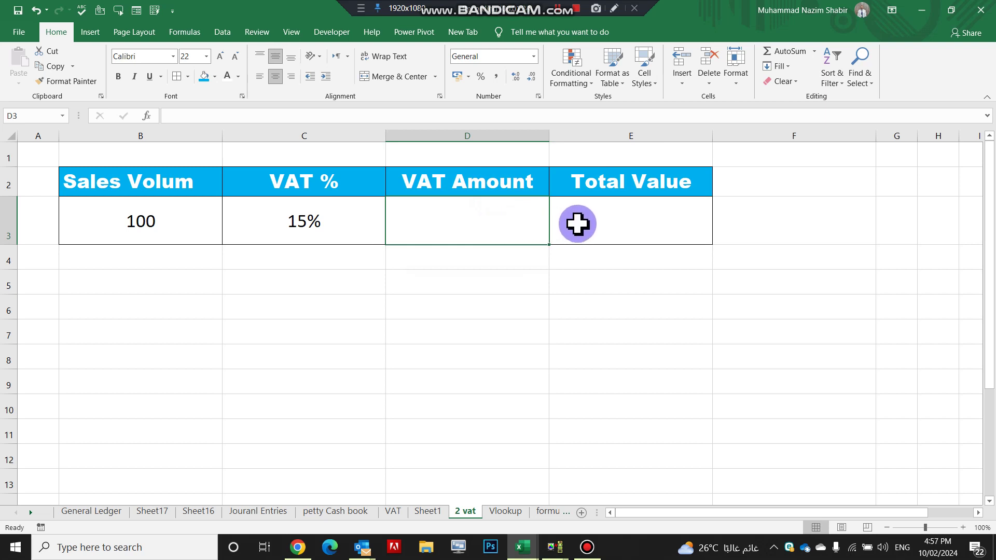
click(471, 255)
click(467, 221)
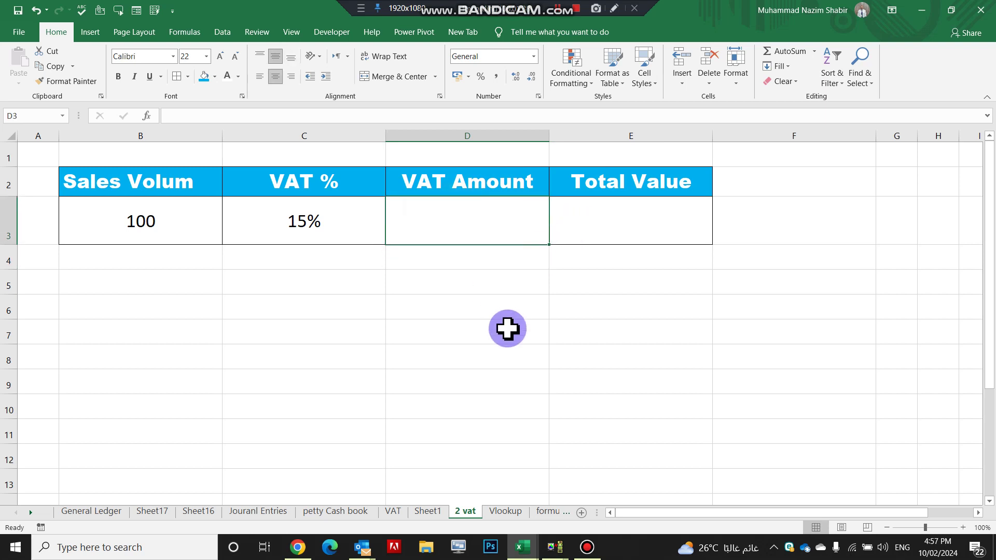
Enter =B3*C3 in D3 so VAT Amount shows 15
text(=)
key(Left)
key(Left)
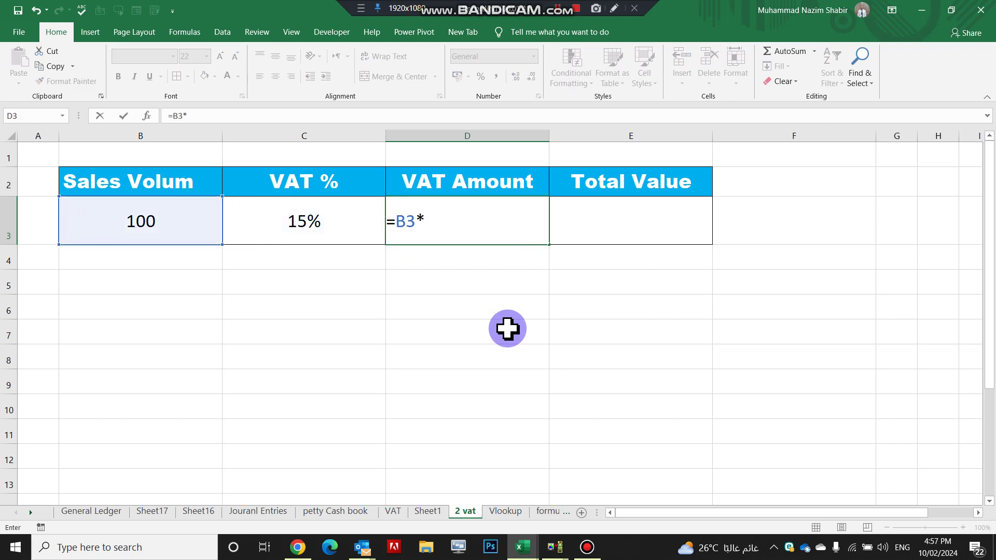
key(Left)
key(Return)
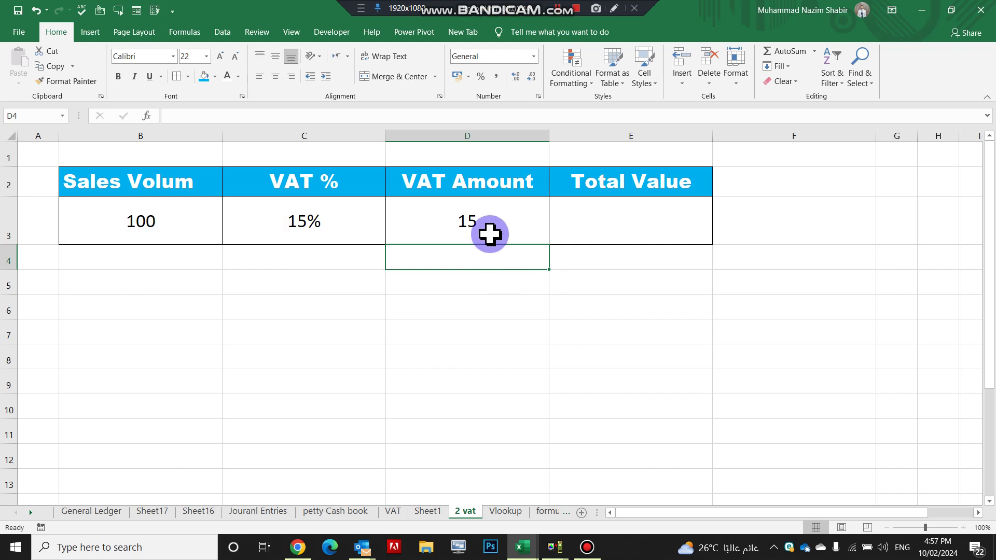
click(490, 234)
Enter =B3+D3 in E3 so Total Value shows 115
click(626, 218)
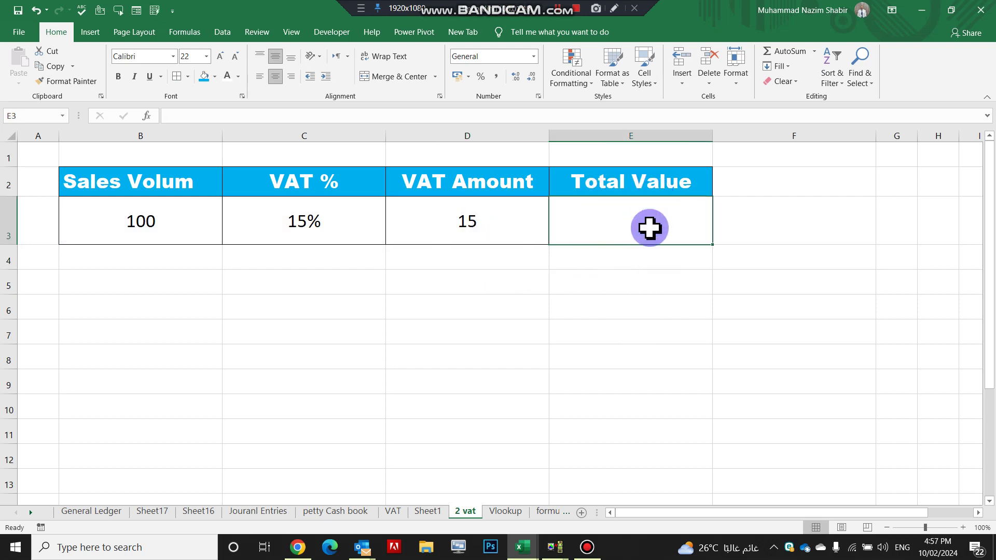
text(=)
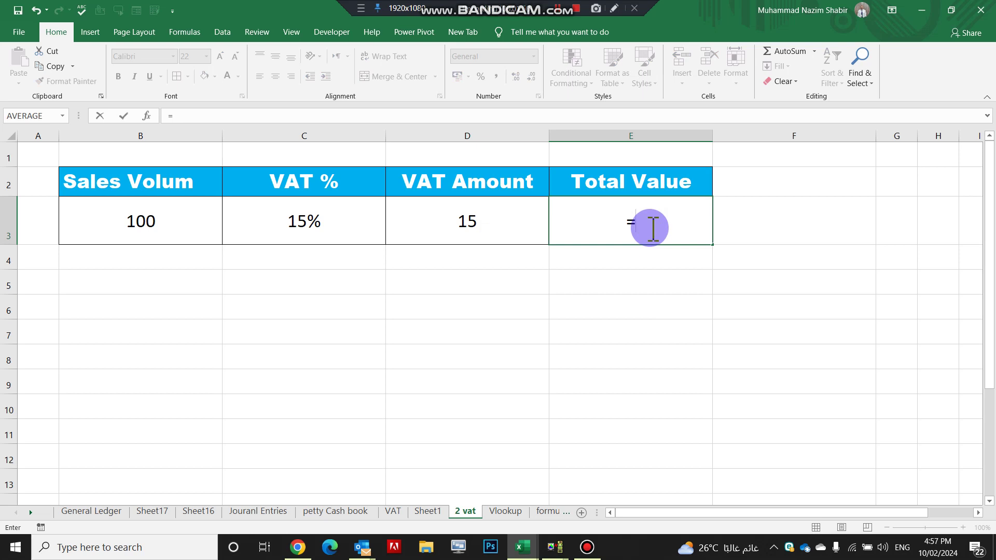
key(Left)
key(Left)
key(Left)
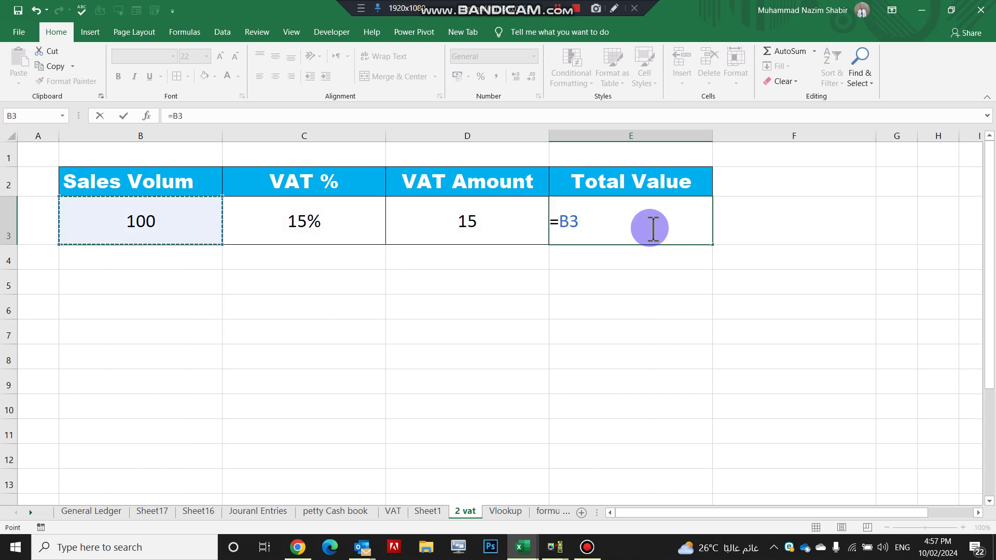
key(Left)
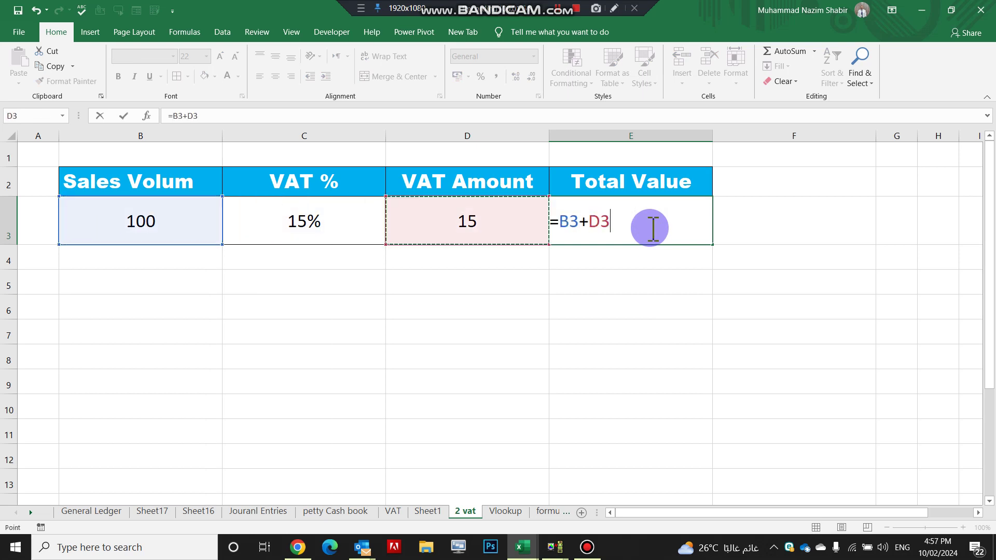
key(Return)
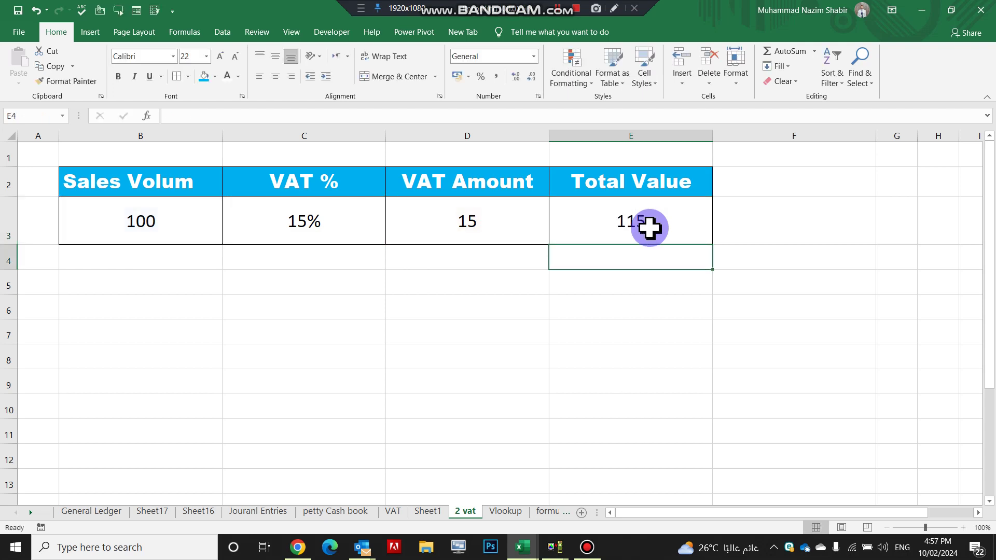
click(649, 226)
click(155, 229)
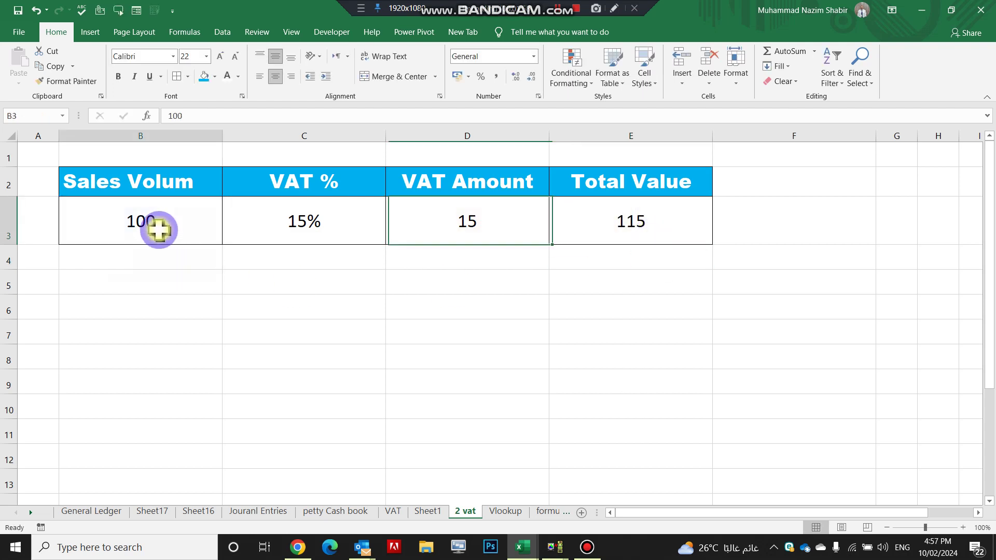
text(80)
key(Tab)
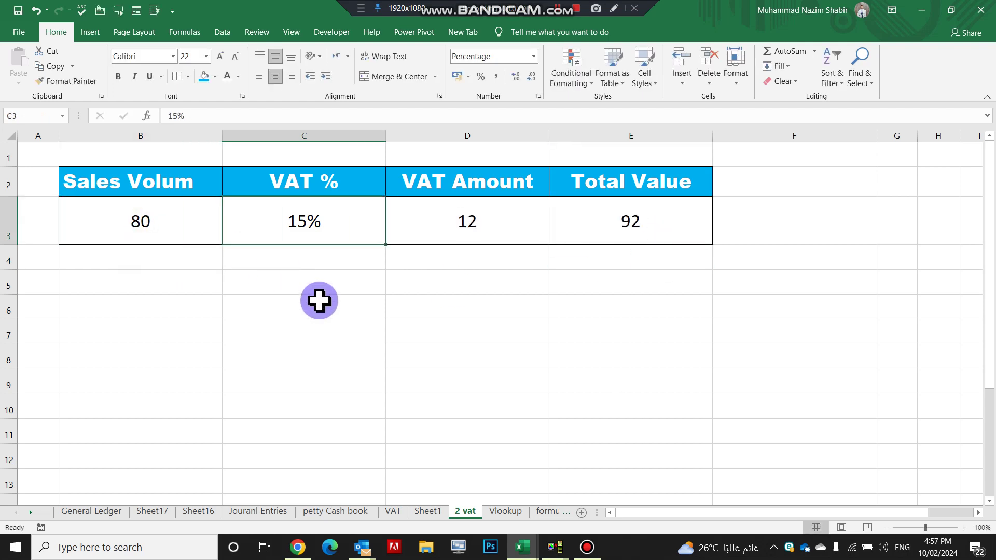
click(146, 220)
text(100)
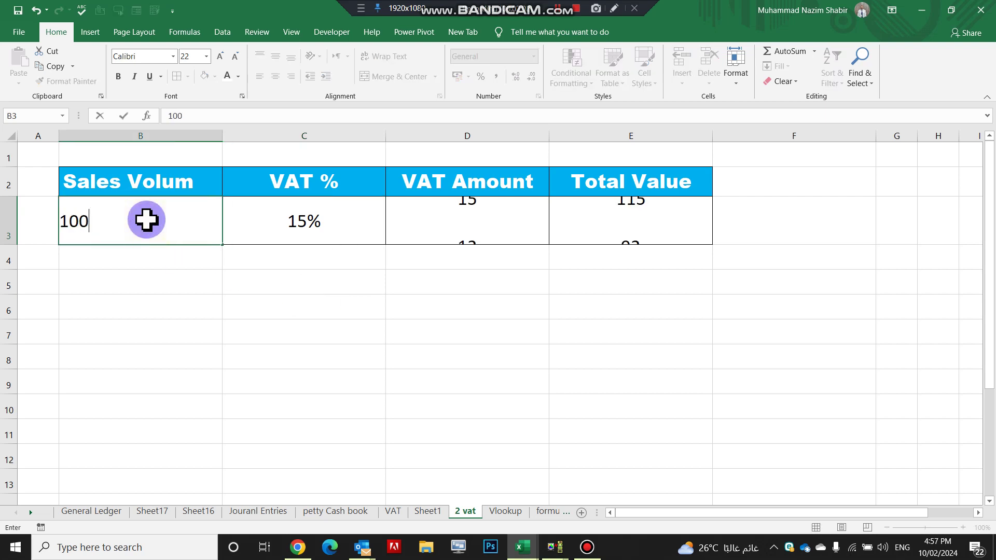
key(Tab)
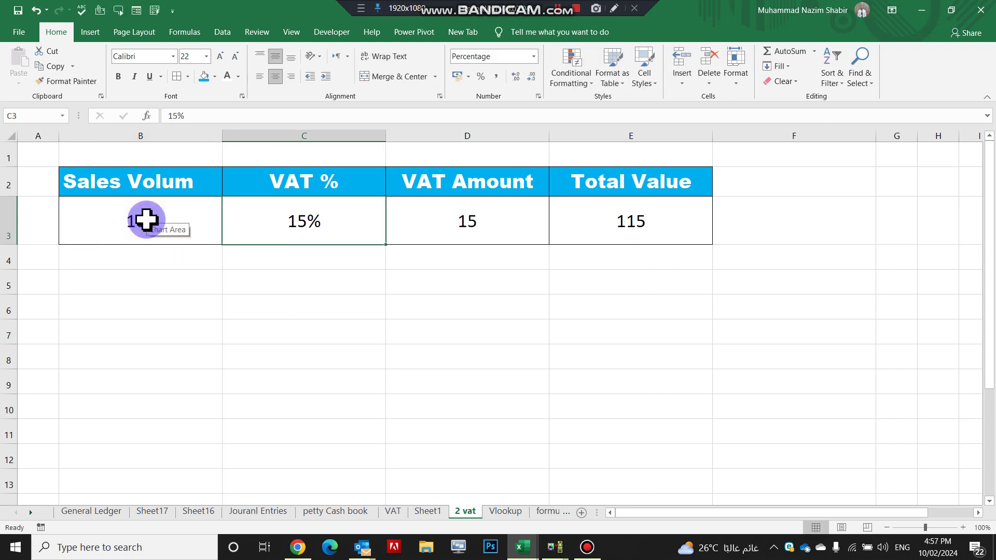
click(162, 314)
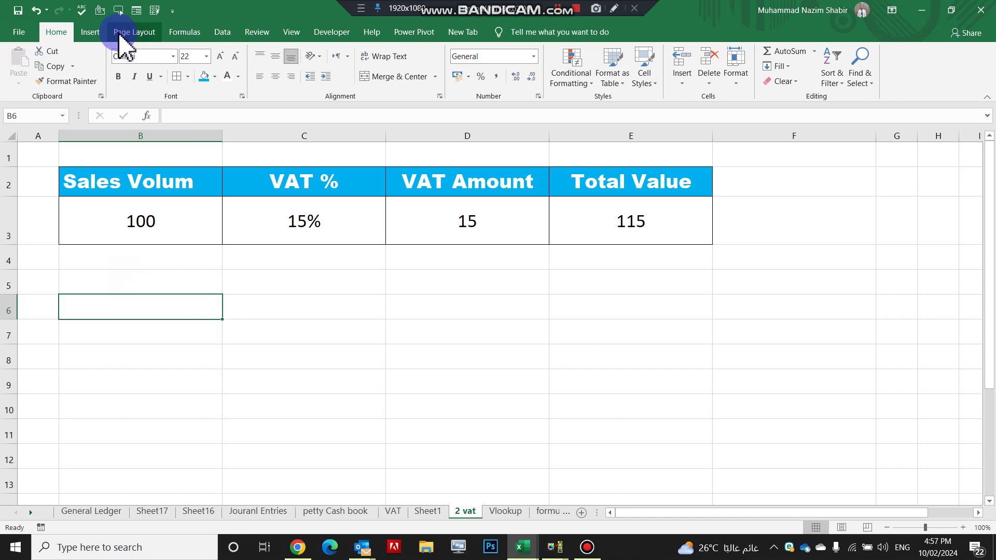
click(90, 32)
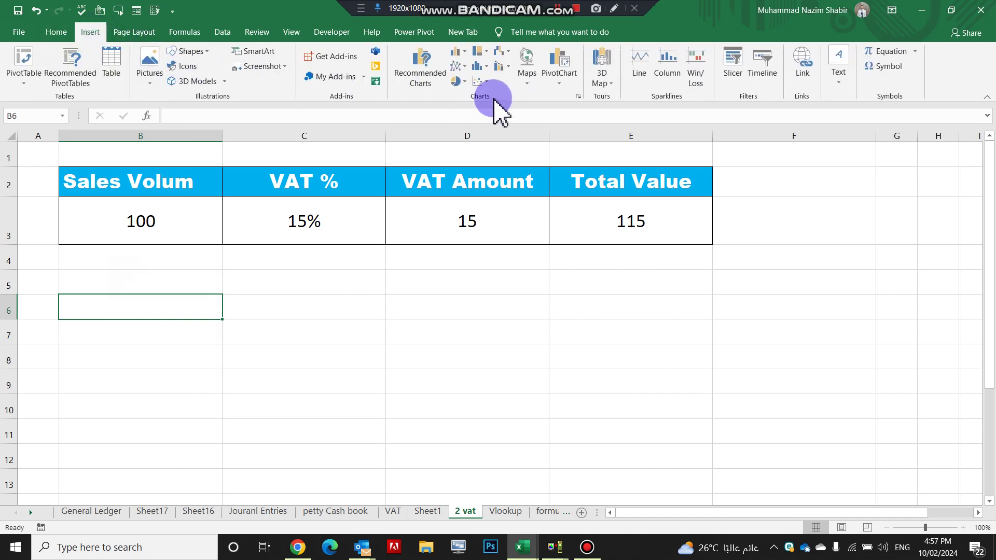
Select B2:E3 and insert a 2-D pie chart of the table
click(462, 81)
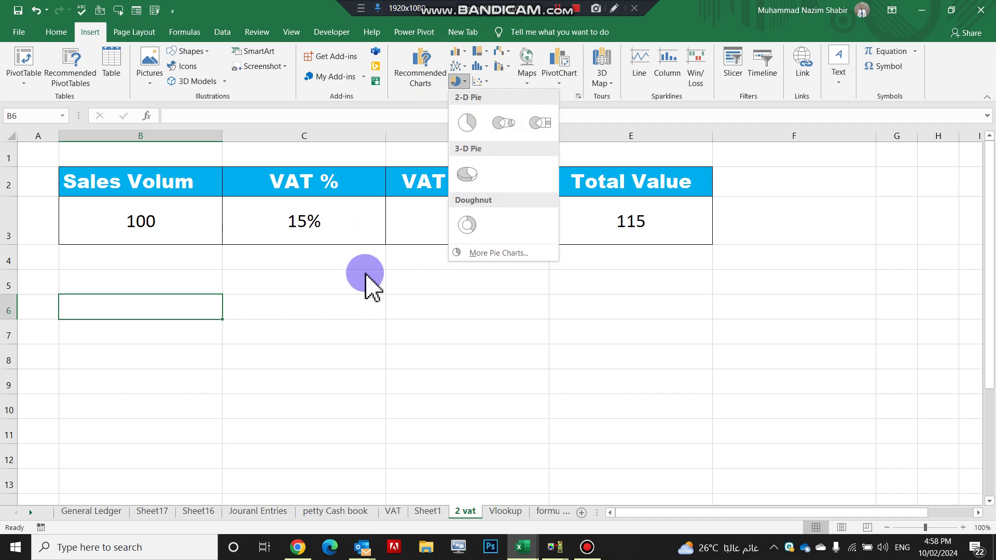
click(423, 332)
mouse_move(122, 187)
mouse_down()
mouse_move(475, 210)
mouse_move(621, 232)
mouse_up()
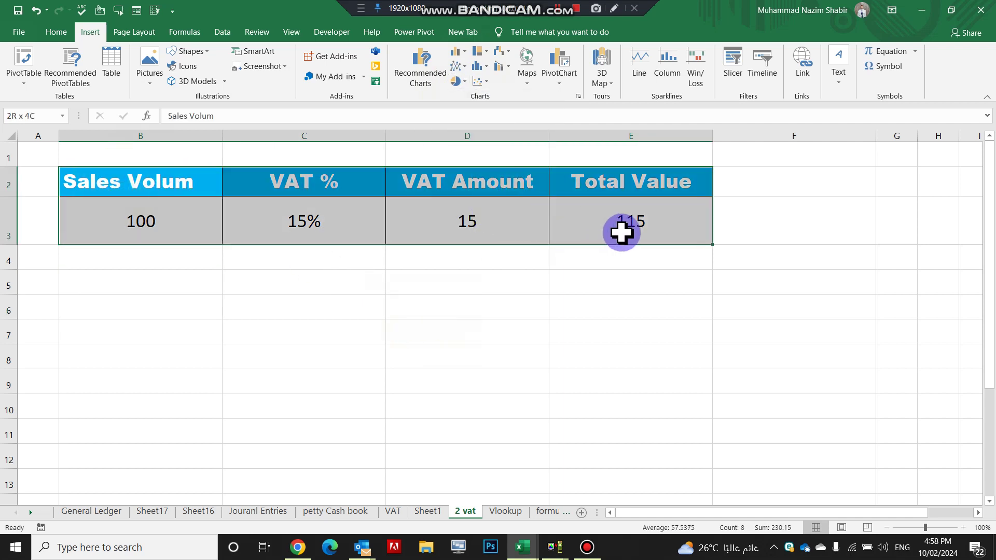
click(464, 83)
key(Escape)
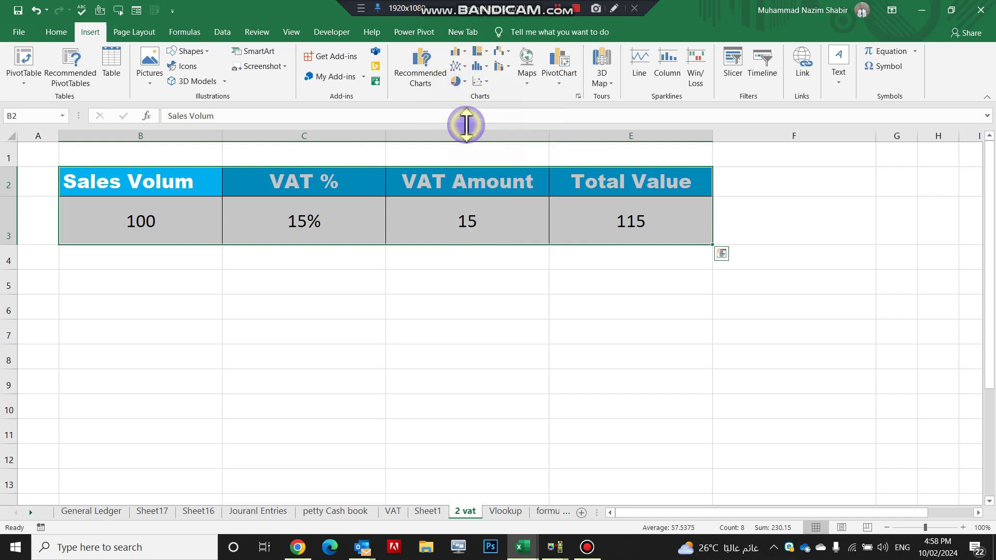
click(312, 334)
drag(100, 178, 626, 218)
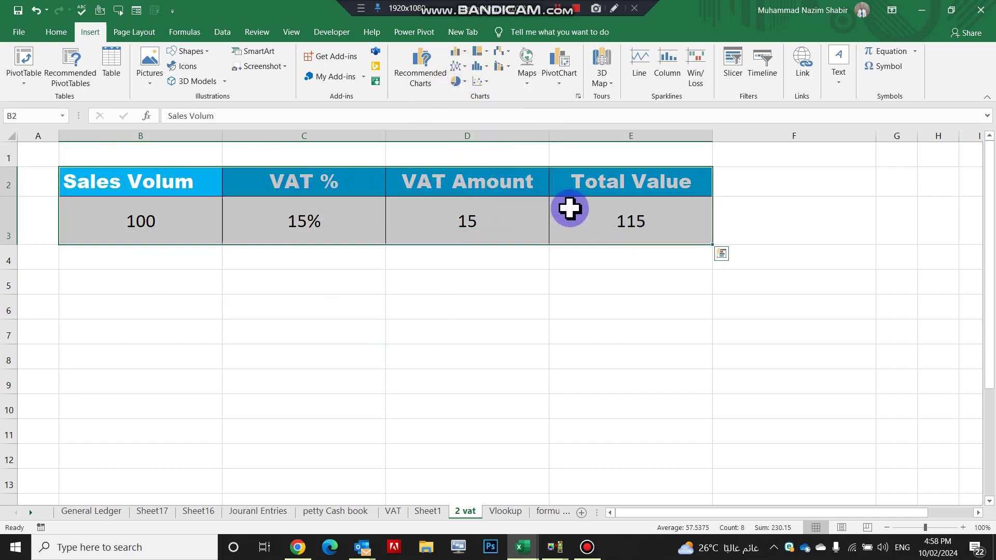
click(456, 81)
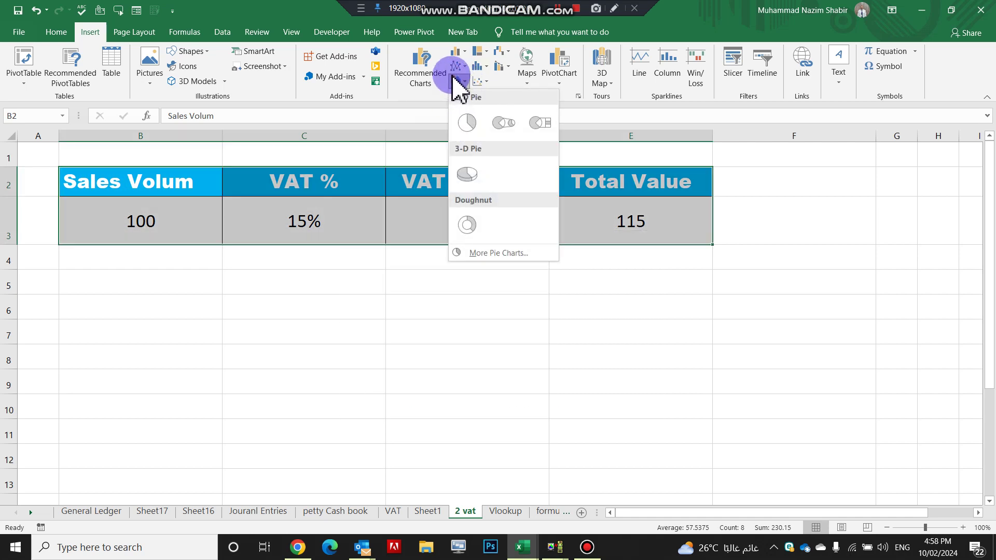
click(467, 130)
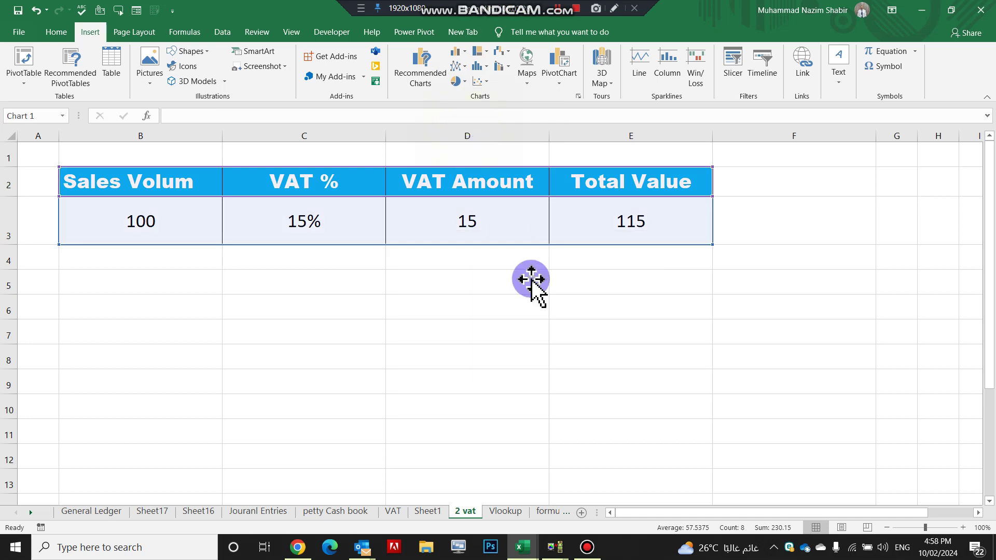
click(495, 293)
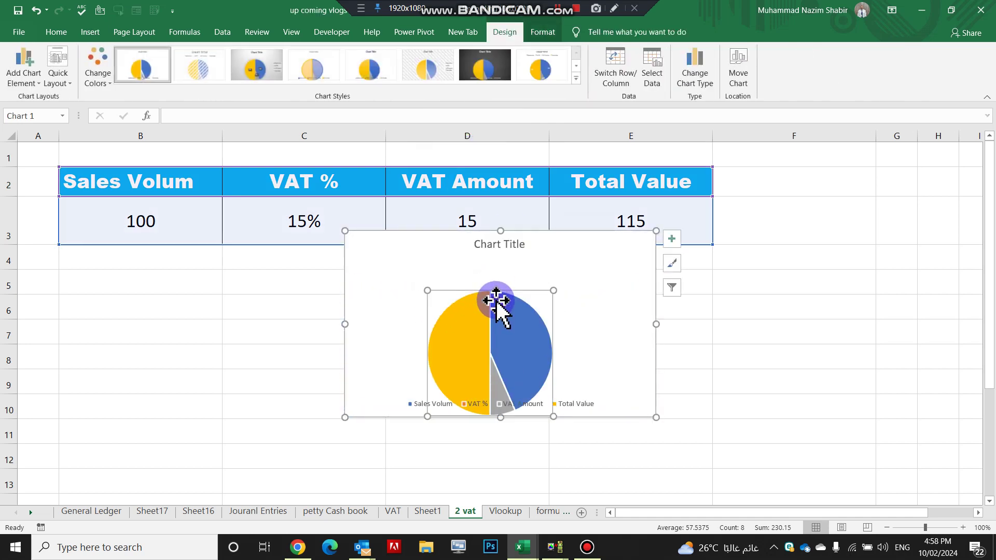
Move the pie chart below the table and retitle it 'VAT'
key(ctrl+z)
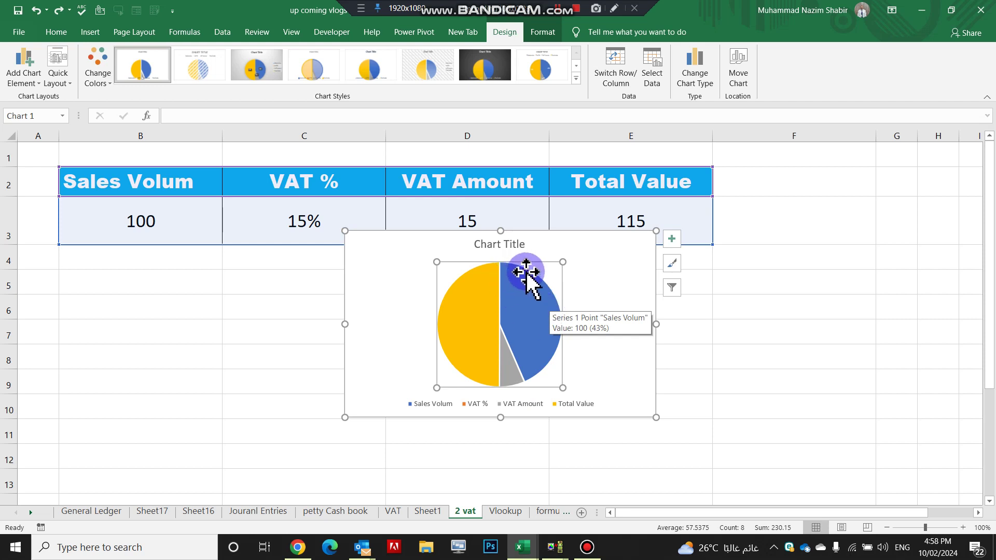
mouse_move(578, 254)
mouse_down()
mouse_move(535, 268)
mouse_move(278, 285)
mouse_move(314, 291)
mouse_up()
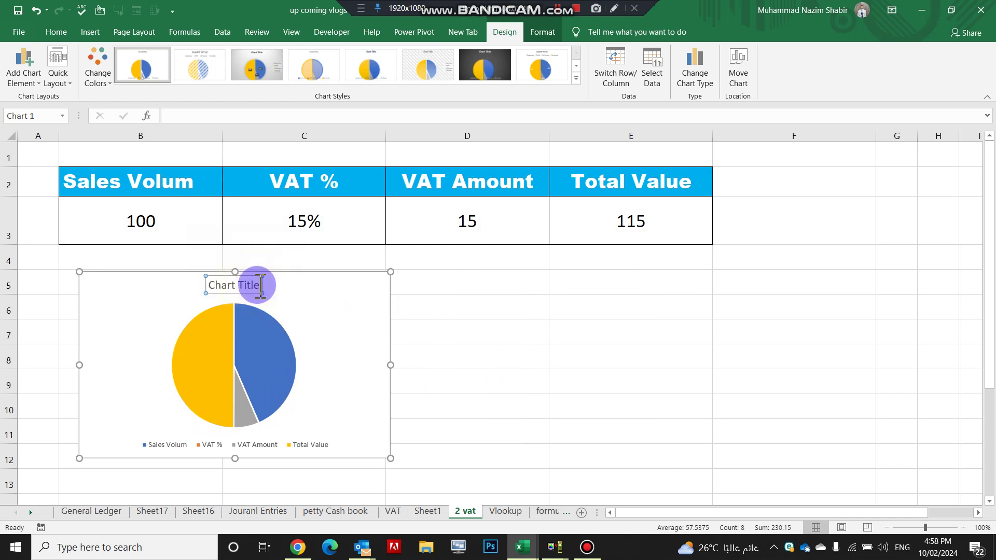
click(258, 285)
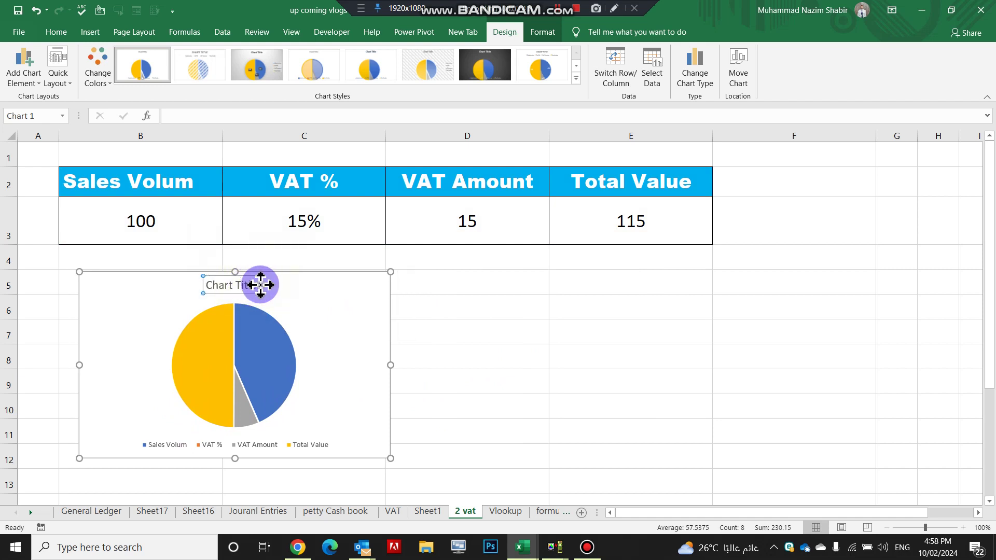
triple_click(228, 285)
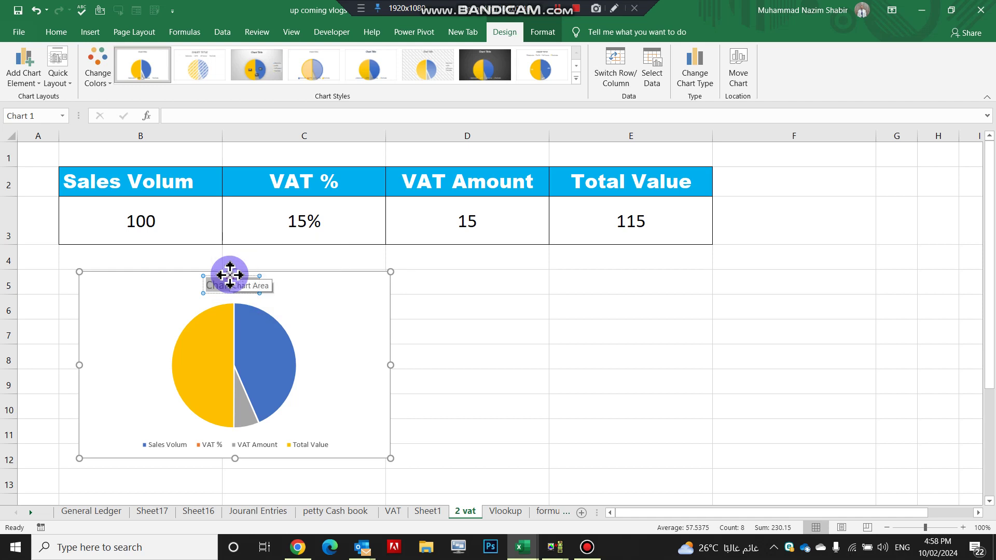
text(VA)
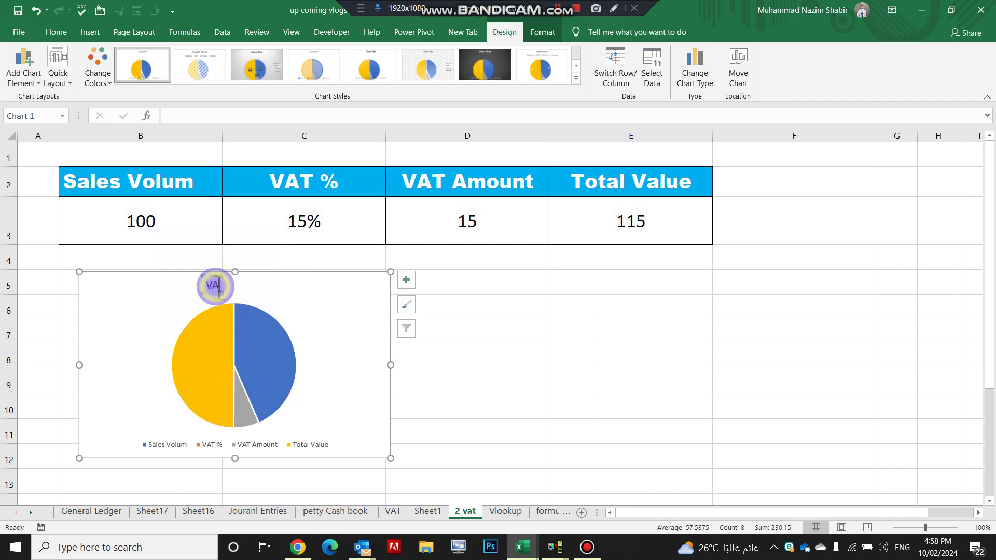
double_click(215, 287)
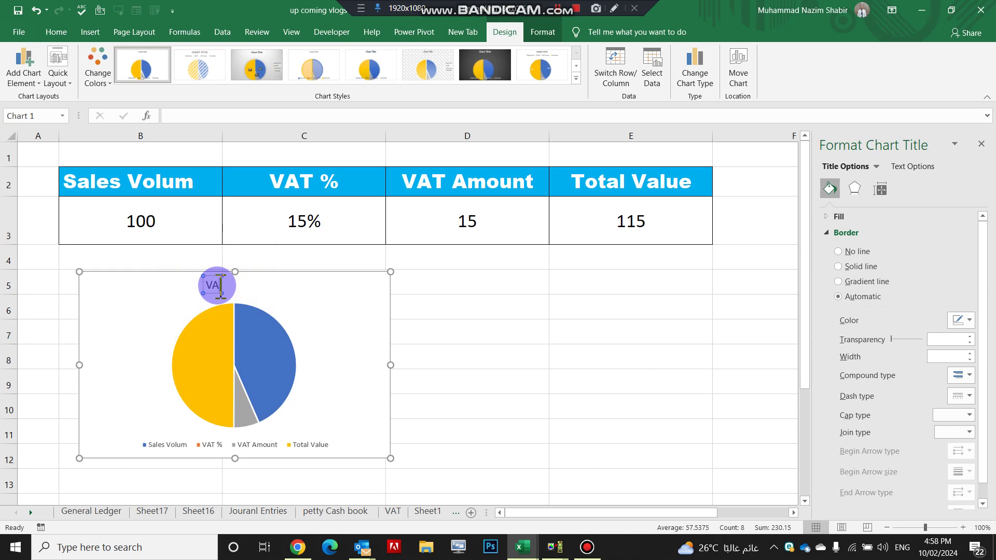
Reselect the VAT table B2:E3 and close the Format Shape pane
click(520, 329)
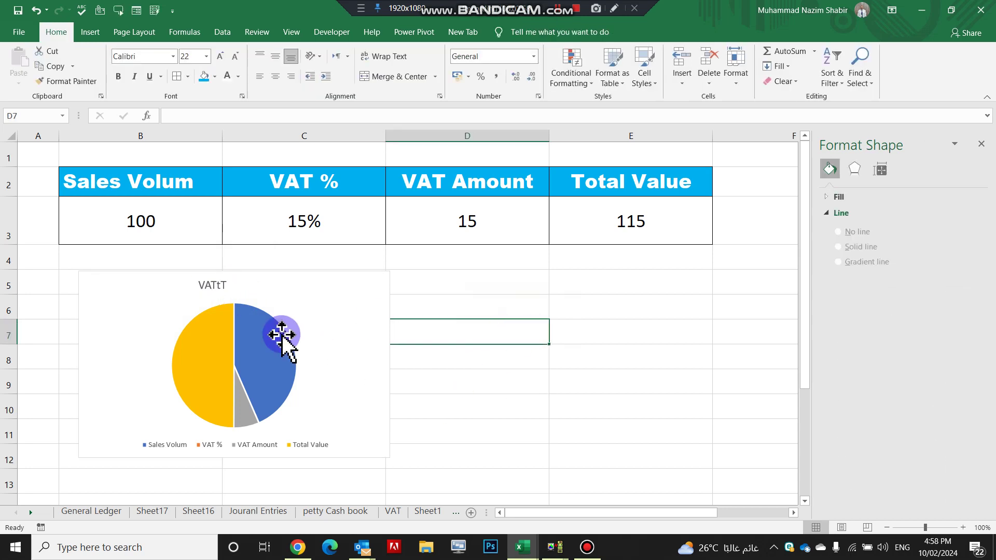
click(214, 289)
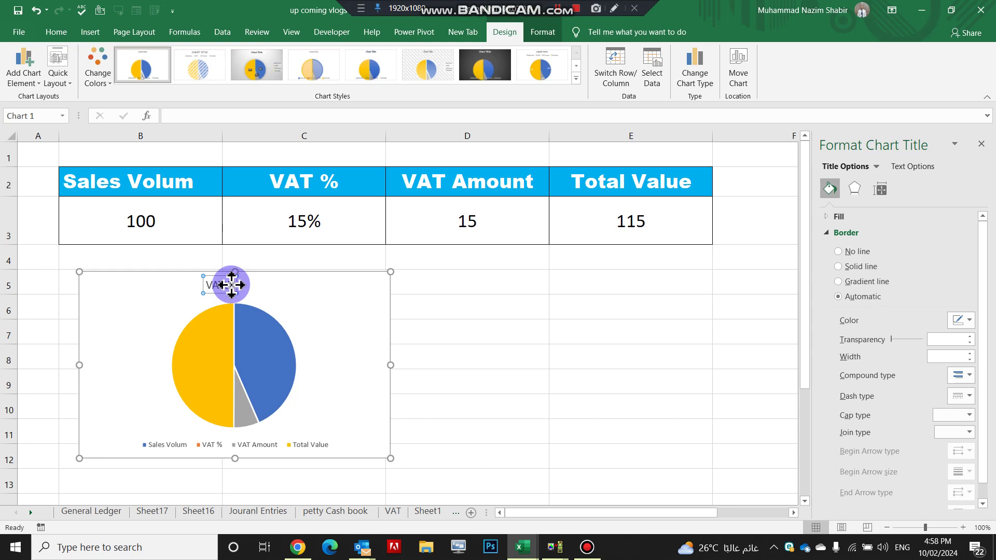
click(312, 300)
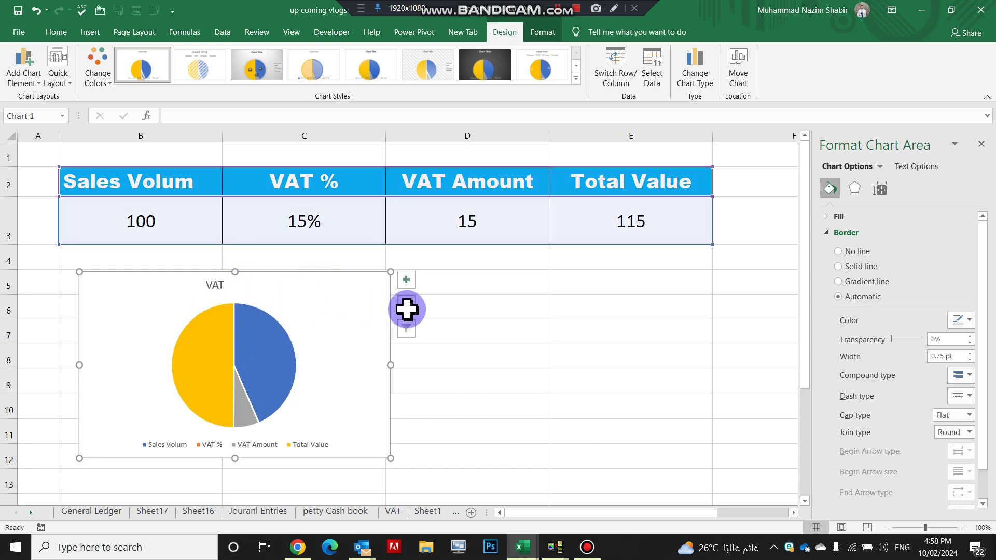
click(456, 316)
drag(105, 193, 595, 223)
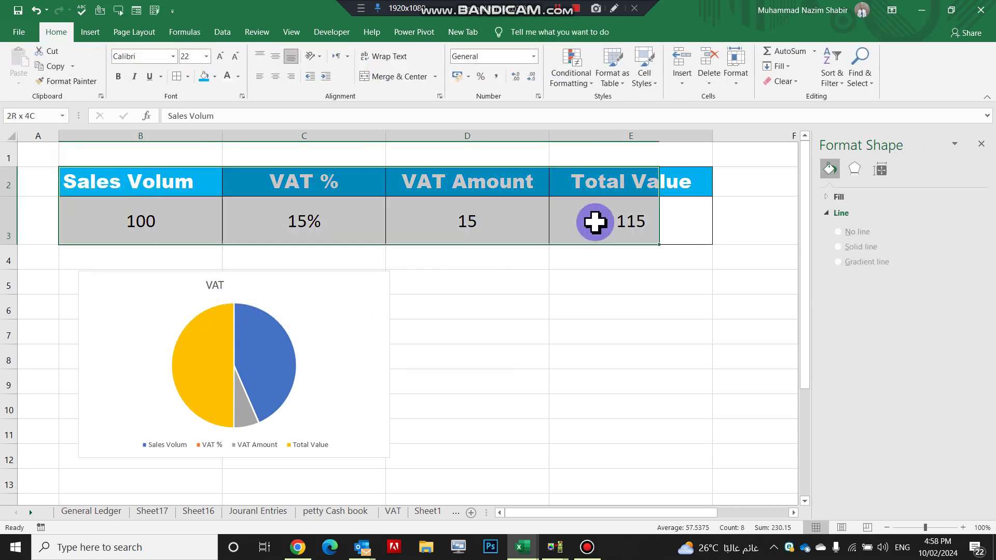
click(981, 144)
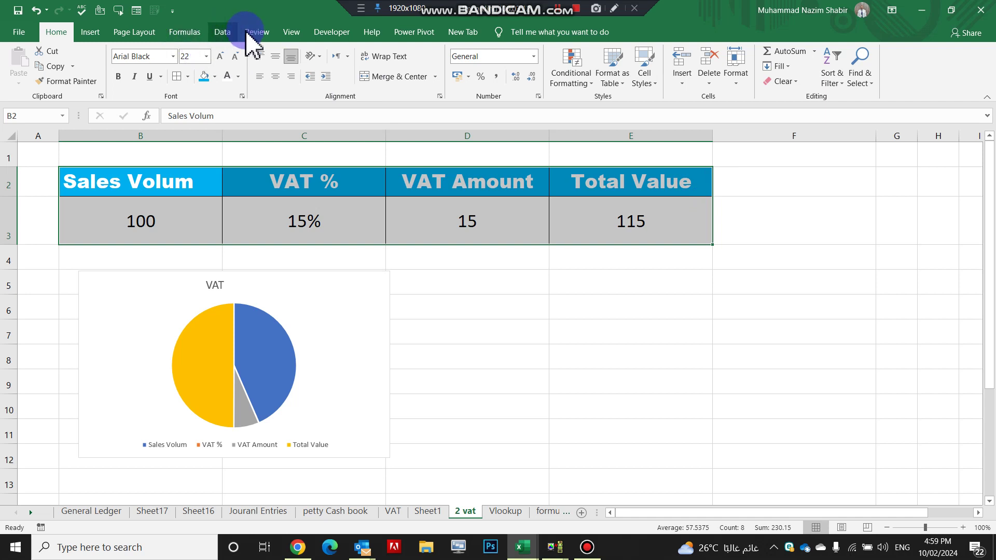
Insert a clustered 2-D column chart of the selected table, finally via the Alt, N, C shortcut
click(91, 33)
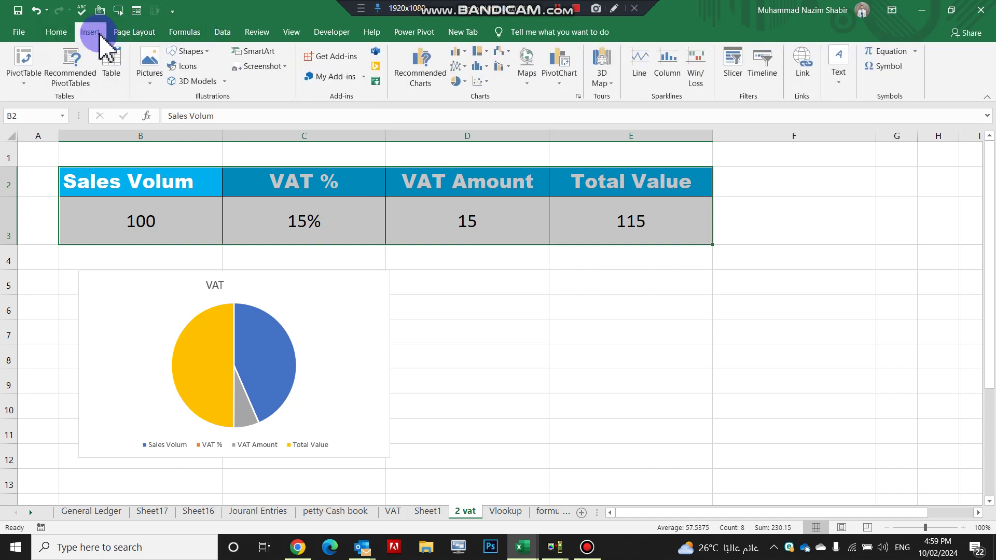
click(457, 52)
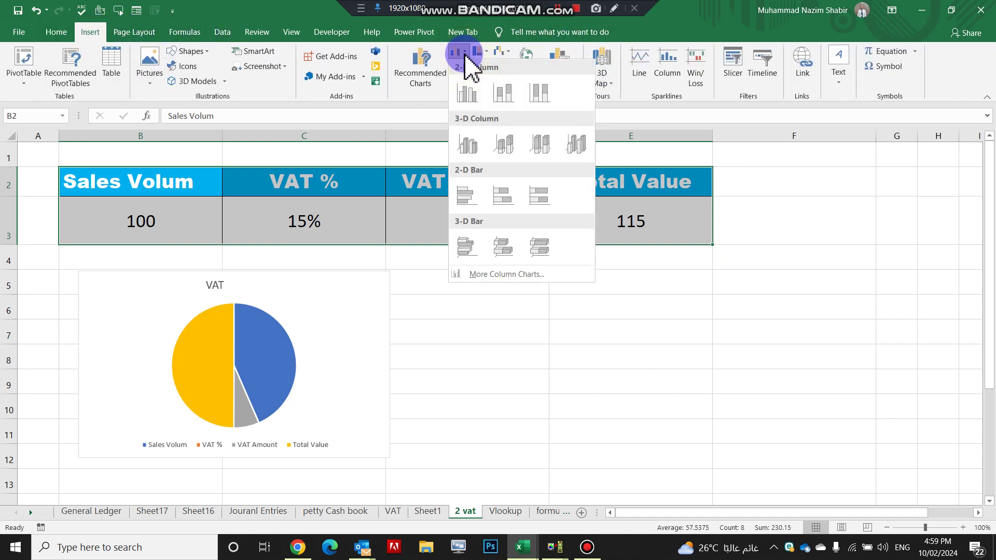
click(506, 96)
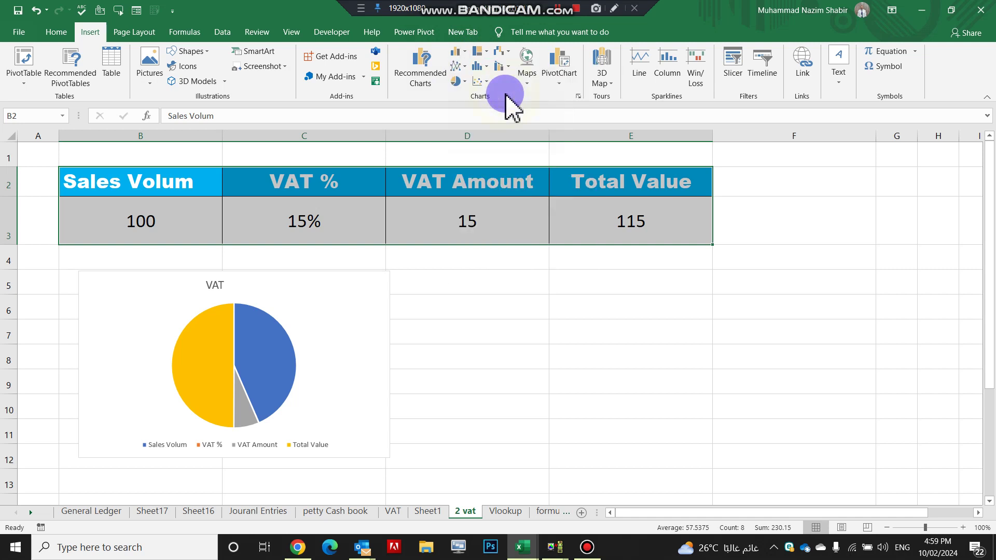
click(457, 52)
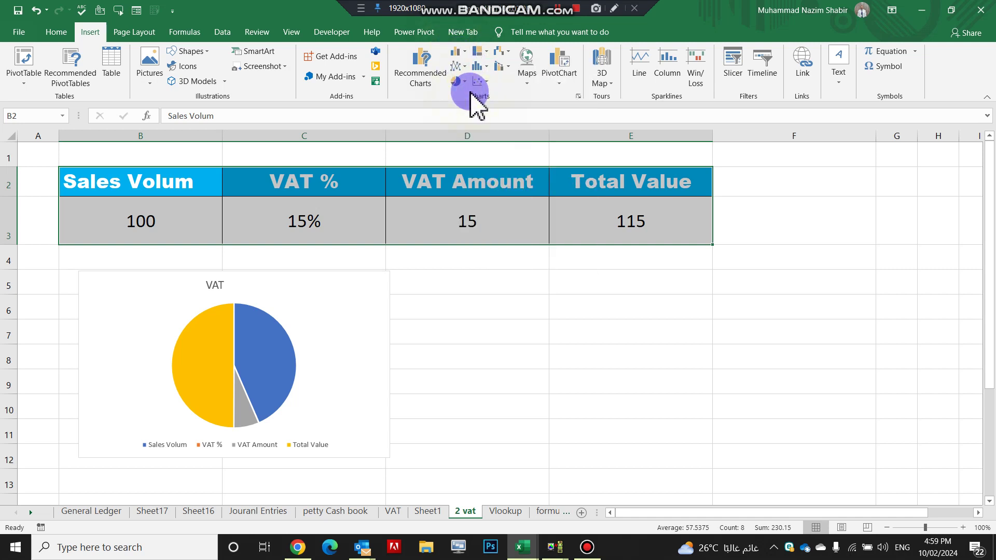
click(457, 60)
click(456, 59)
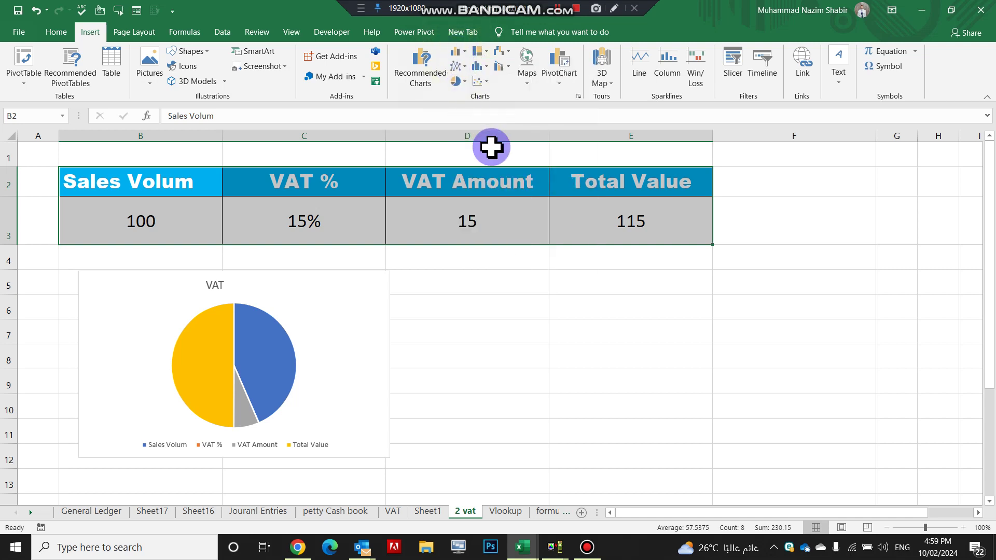
key(alt)
key(n)
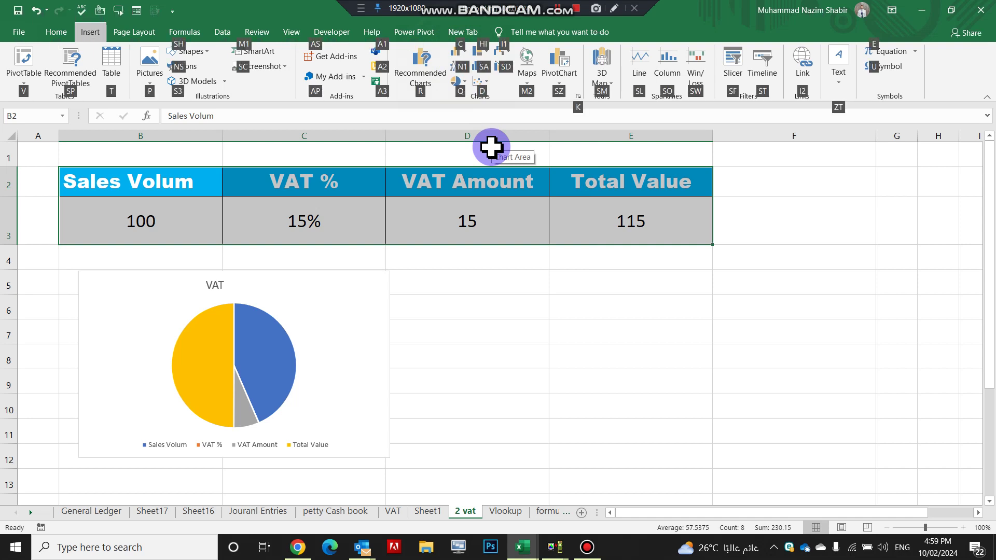
key(h)
key(i)
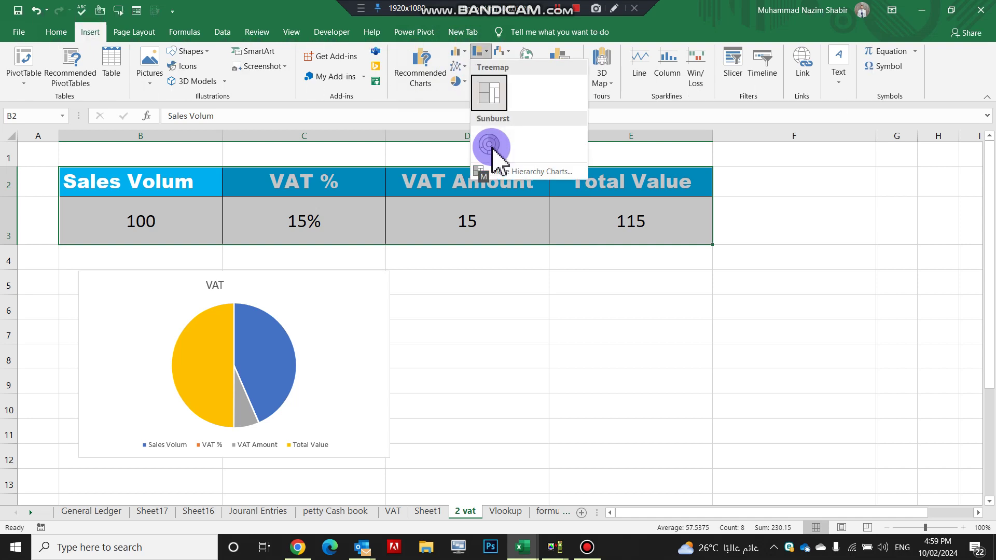
key(Escape)
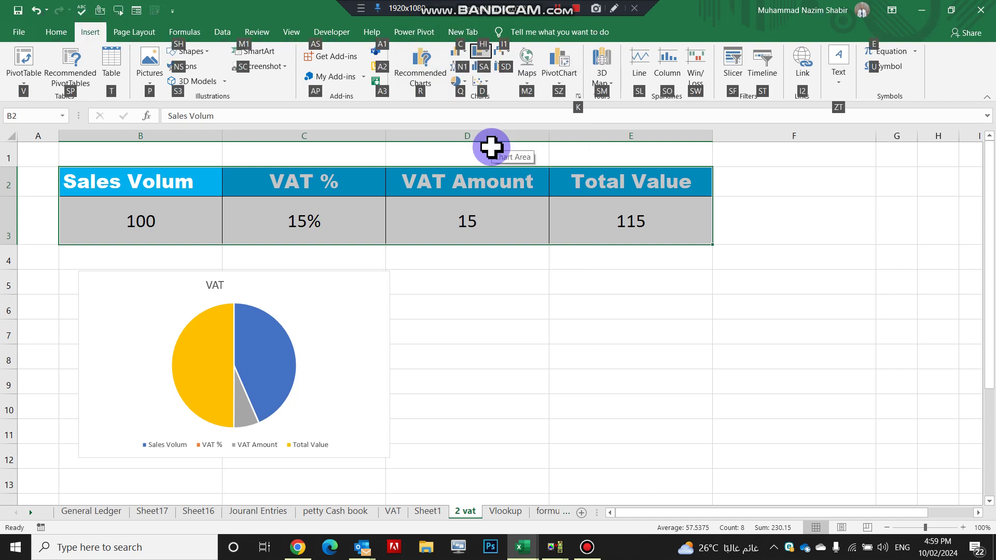
key(c)
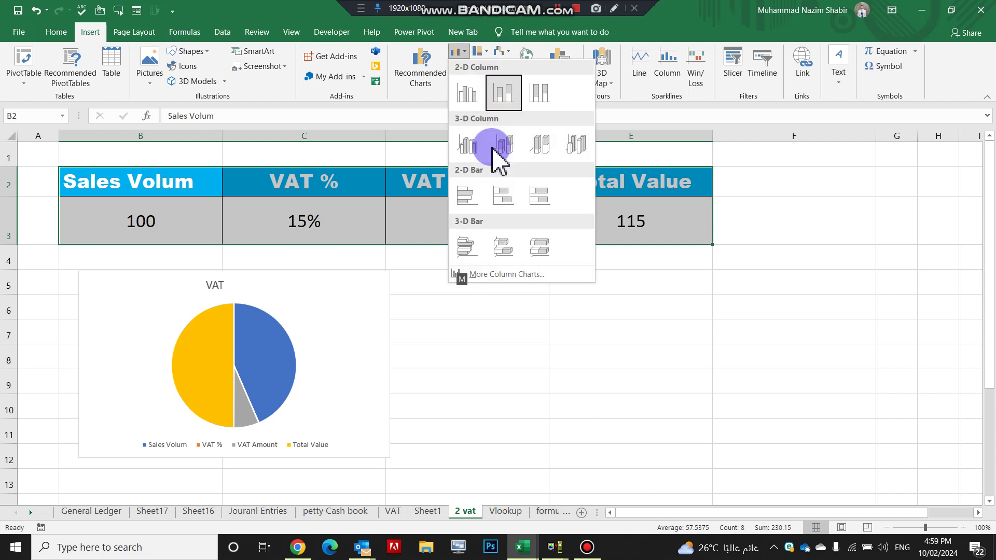
key(Right)
key(Return)
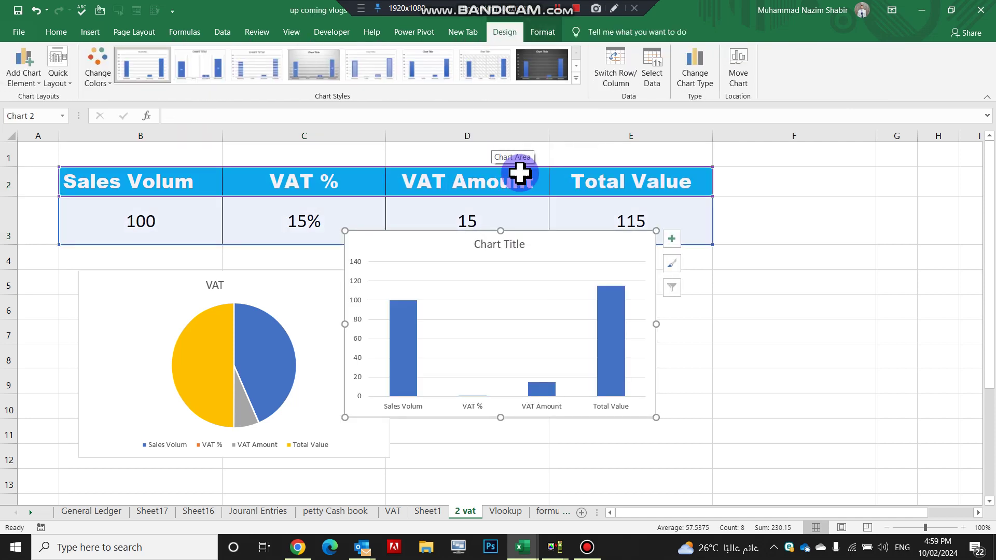
Apply a gradient chart style to the column chart and place it beside the pie chart
click(447, 76)
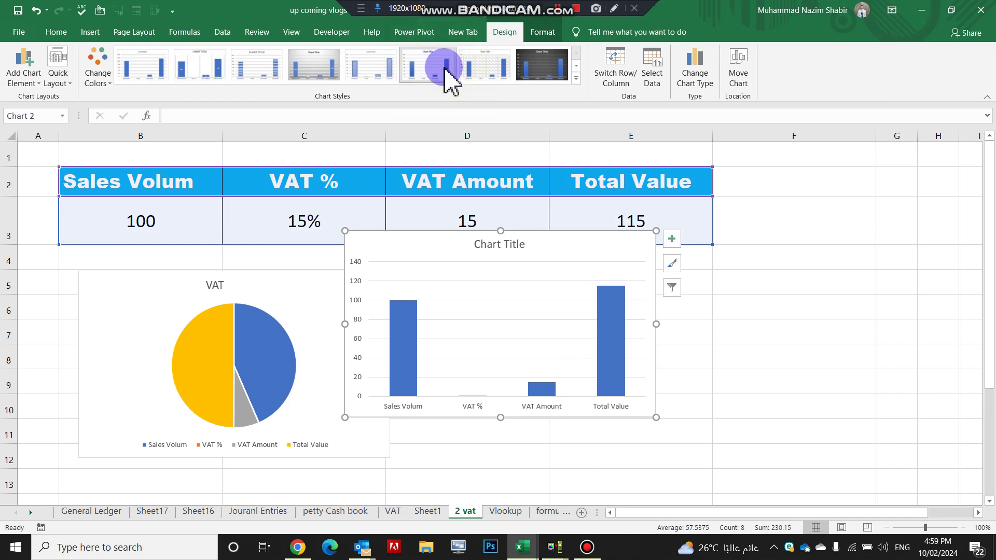
click(576, 78)
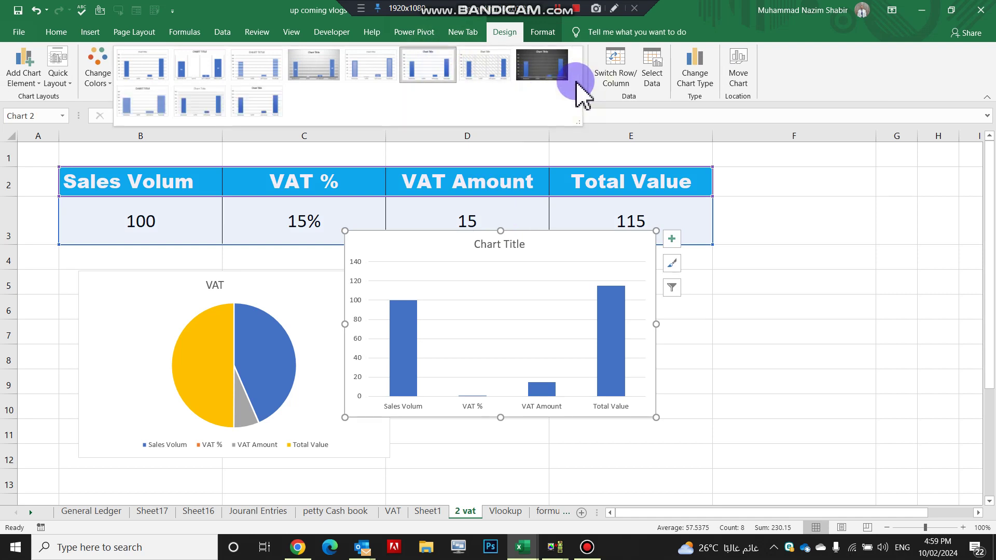
click(574, 290)
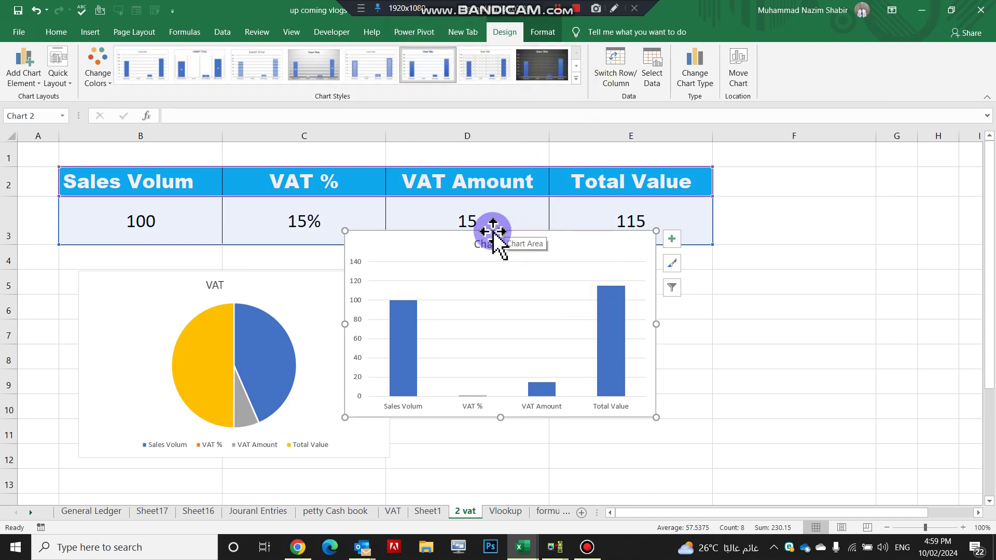
drag(490, 231, 549, 272)
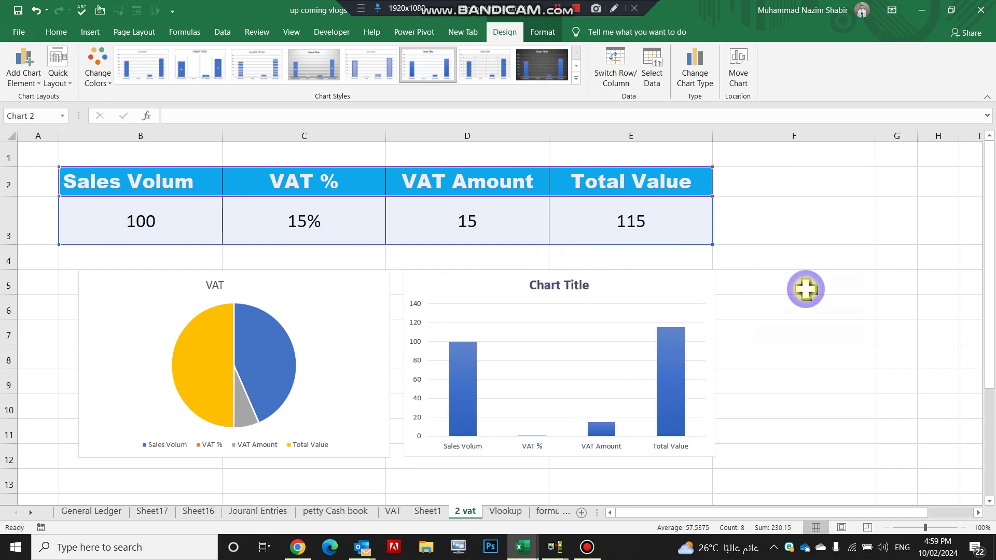
click(740, 287)
Replace the column chart's 'Chart Title' with 'VAT'
click(592, 282)
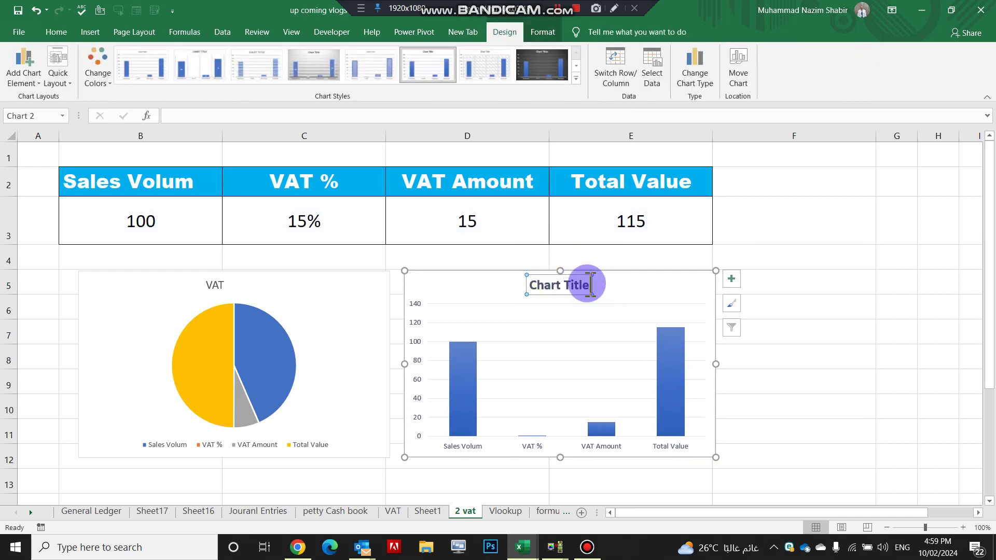
drag(592, 285, 530, 285)
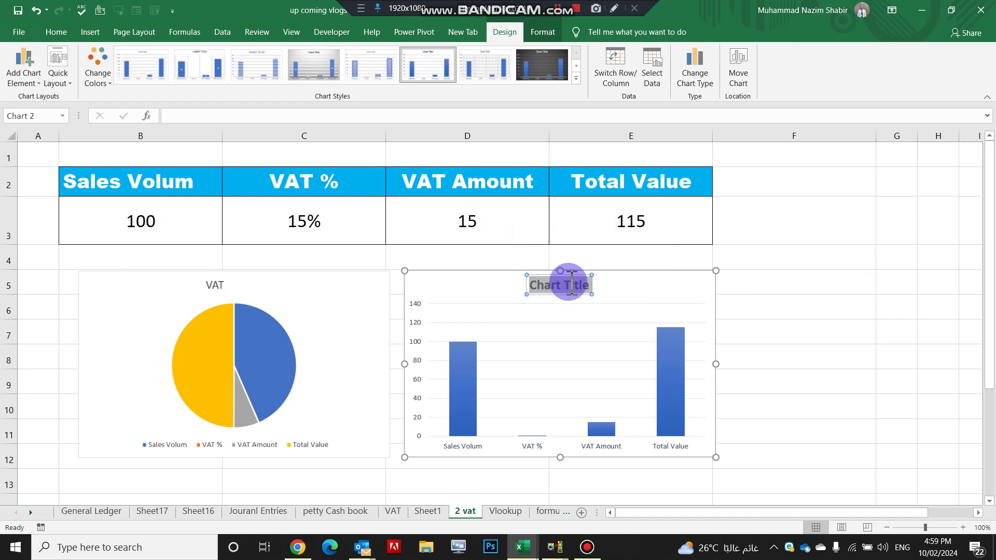
text(VAT)
click(645, 285)
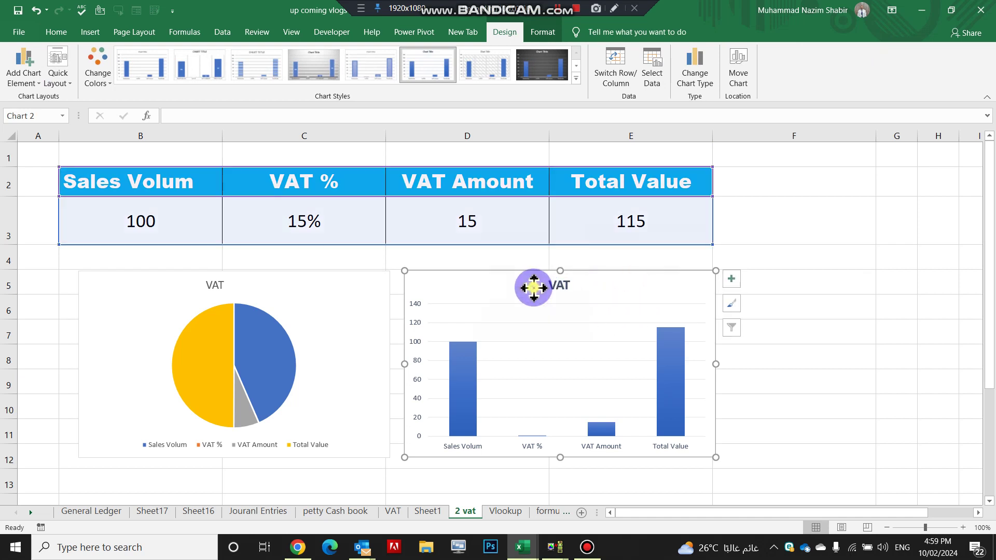
click(289, 218)
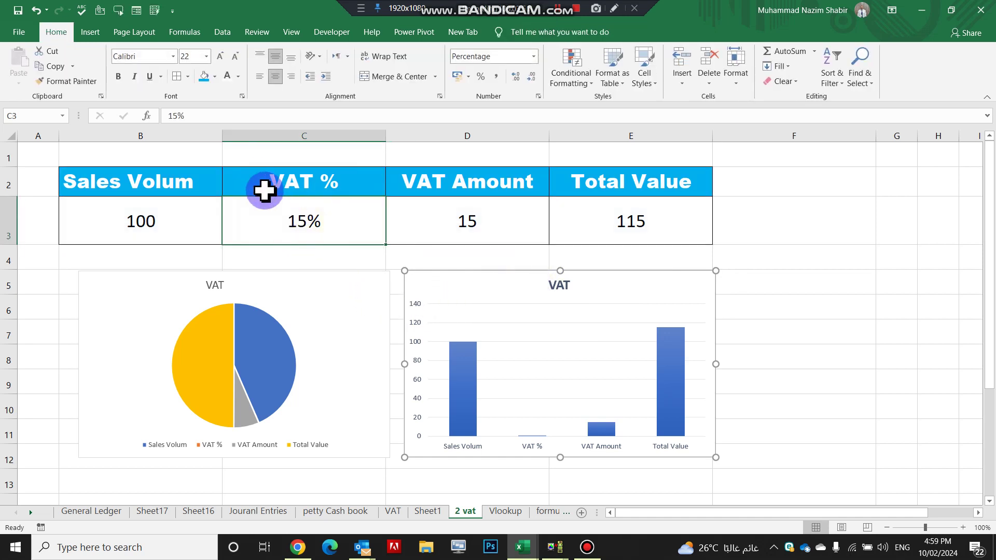
Enter 150 as the sales volume and 10% as the VAT rate in row 3
click(166, 230)
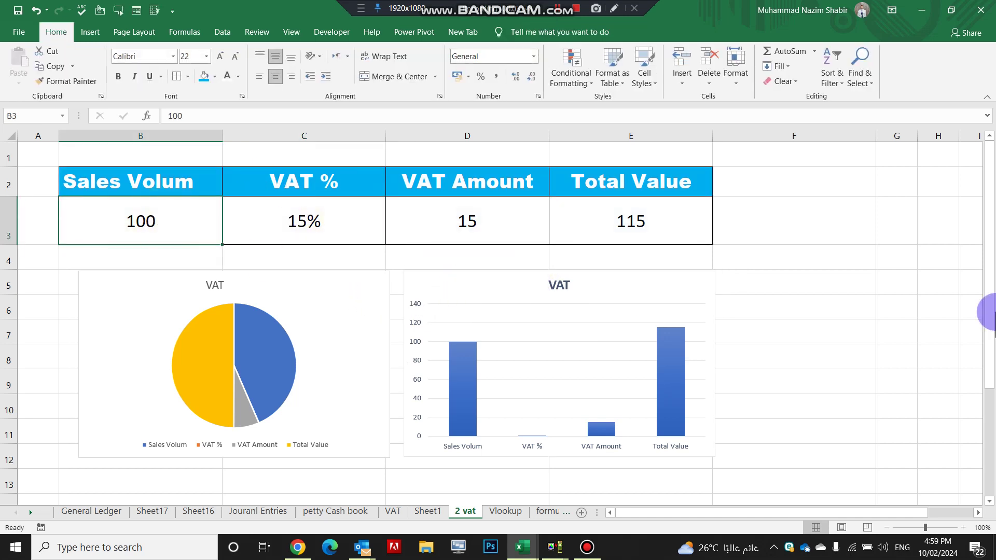
text(15)
key(Tab)
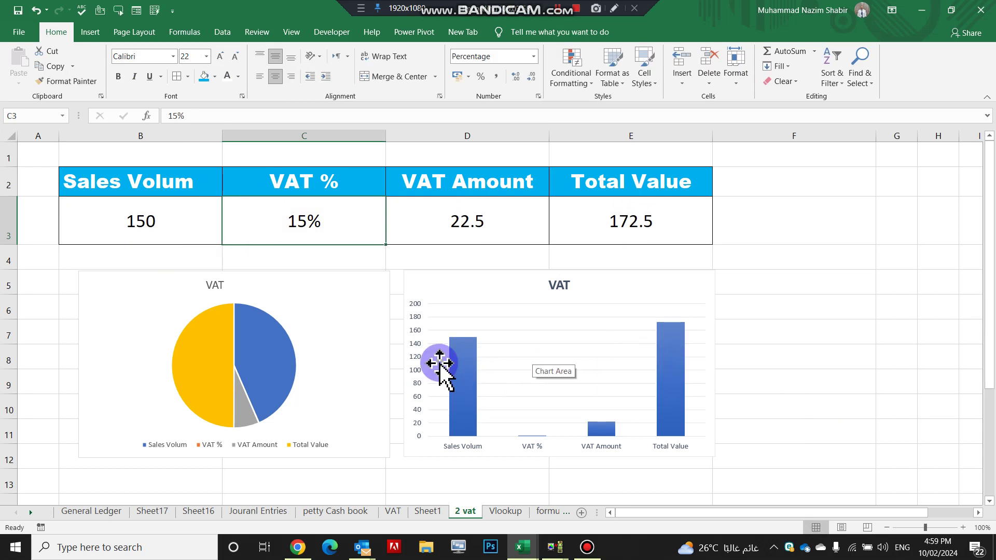
text(10)
key(Tab)
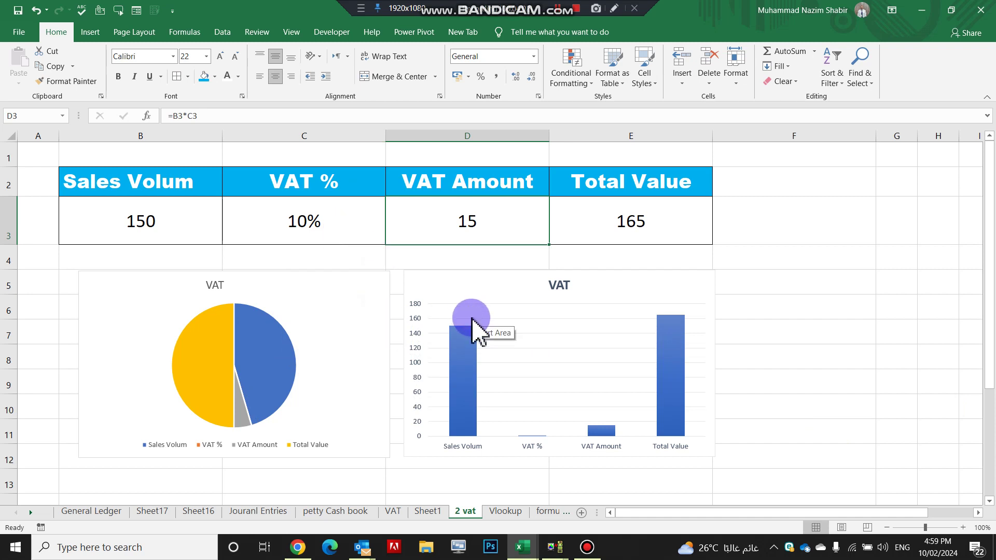
click(318, 236)
click(139, 217)
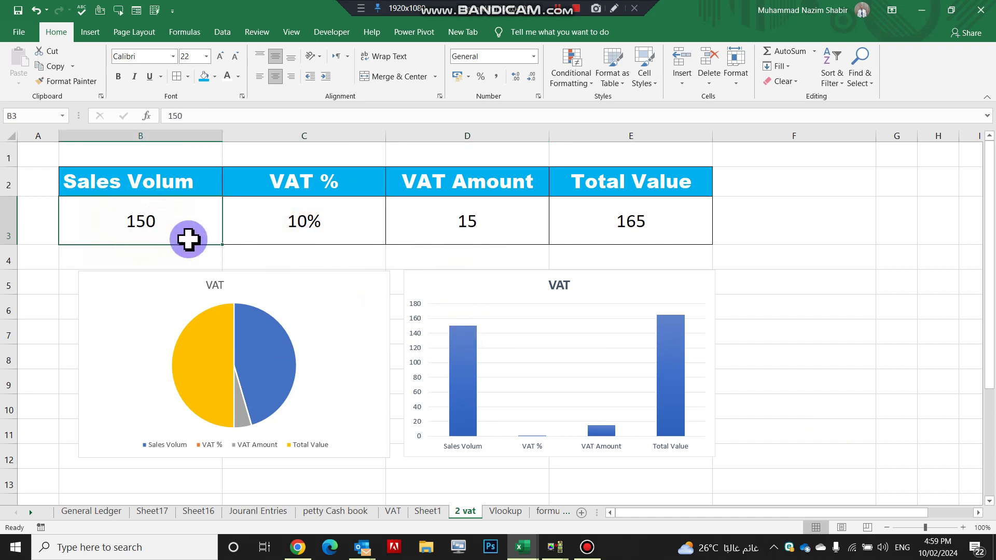
Go back to Sheet1 and set the sales volume in B3 to 100
click(429, 512)
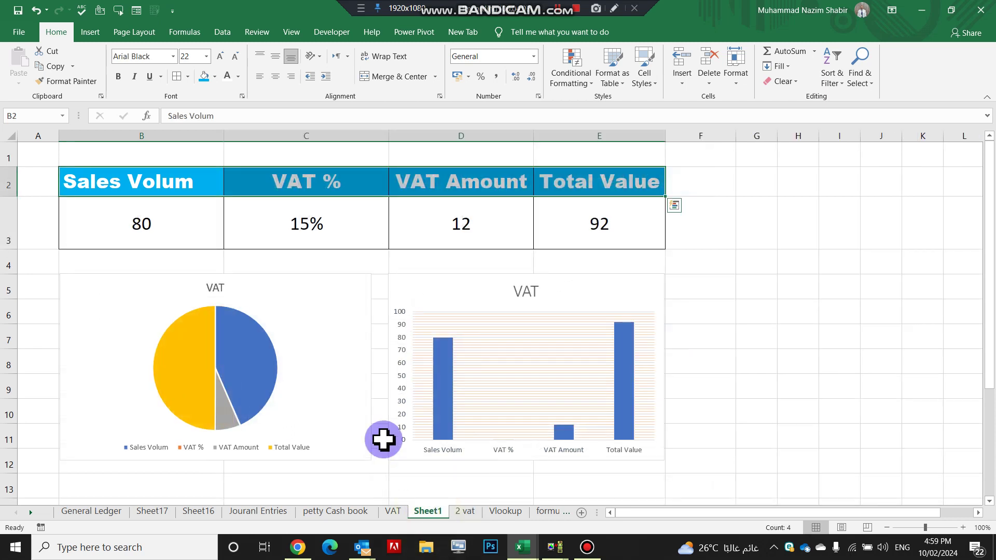
click(491, 220)
click(151, 224)
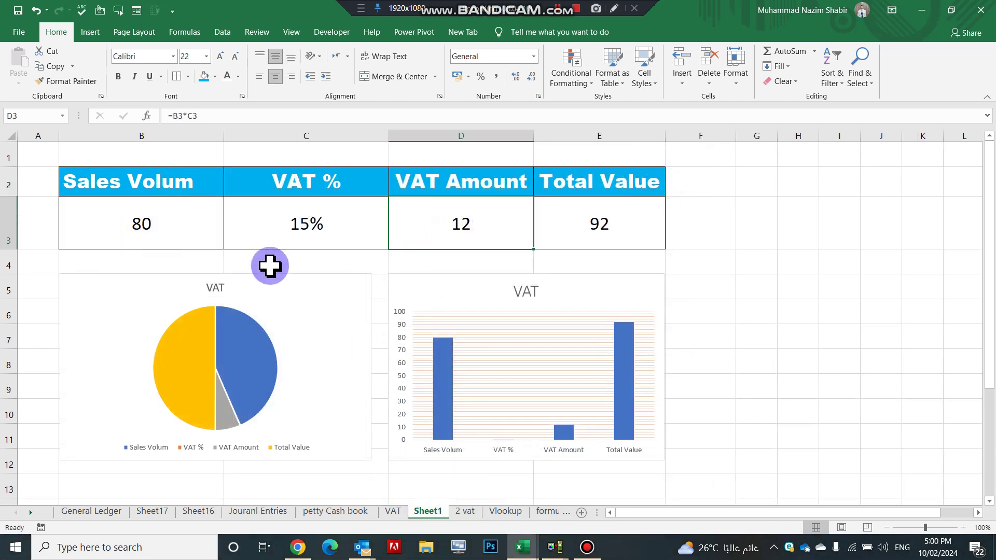
text(100)
key(Tab)
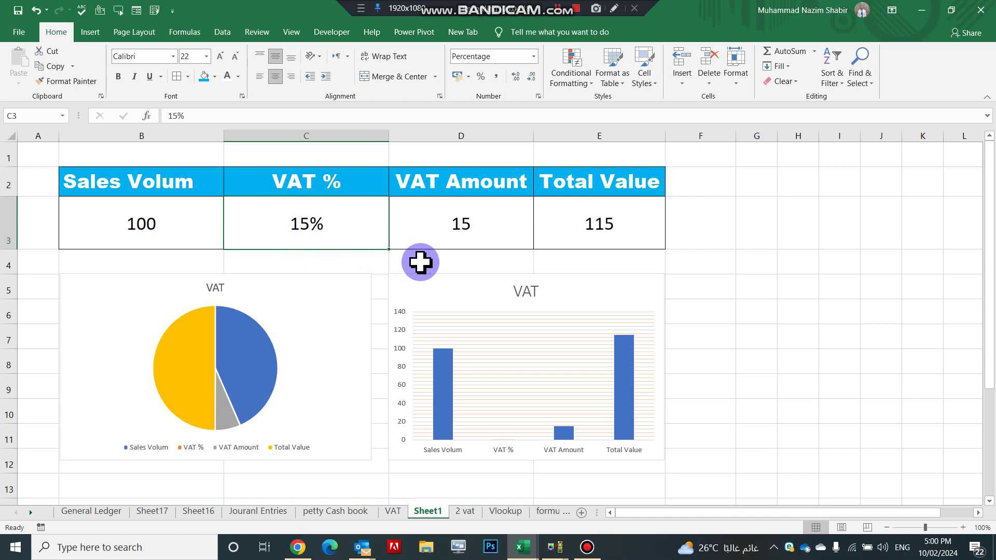
Try a 20% VAT rate in C3, then set it back to 15%
text(20)
key(Tab)
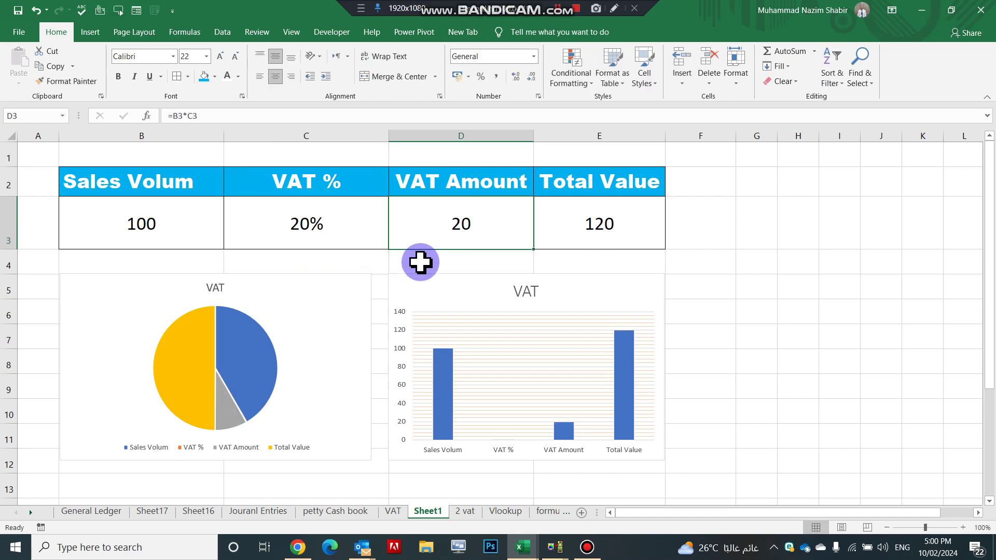
click(323, 223)
text(15)
key(Tab)
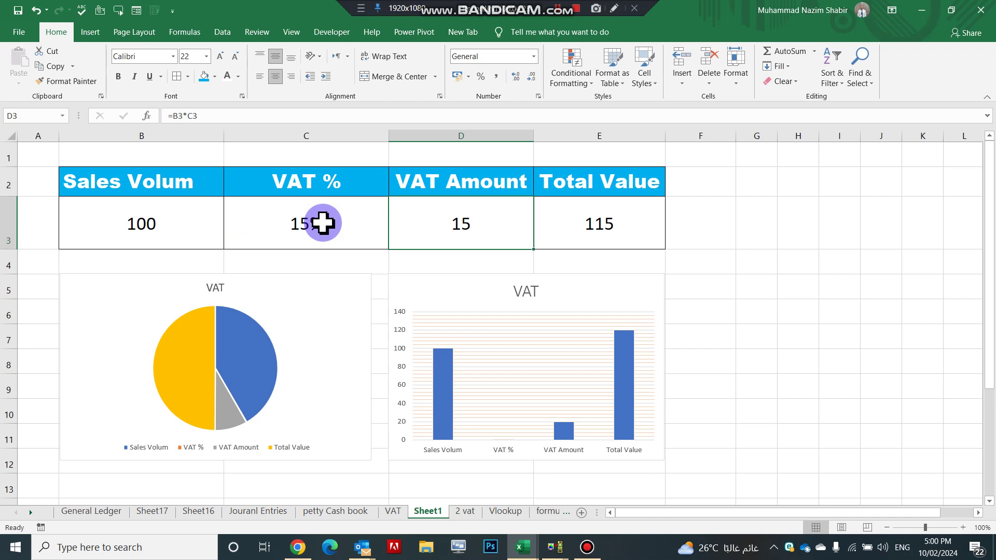
click(743, 288)
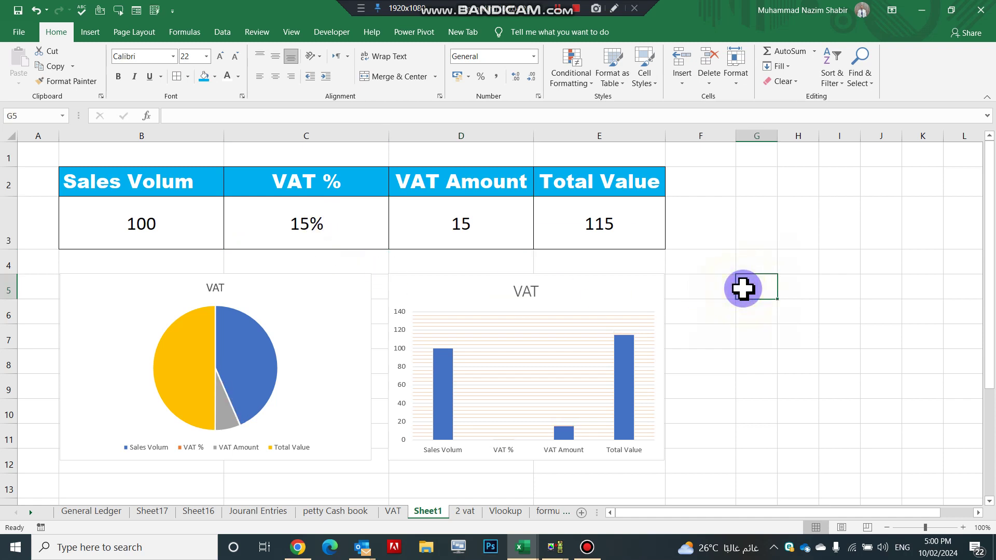